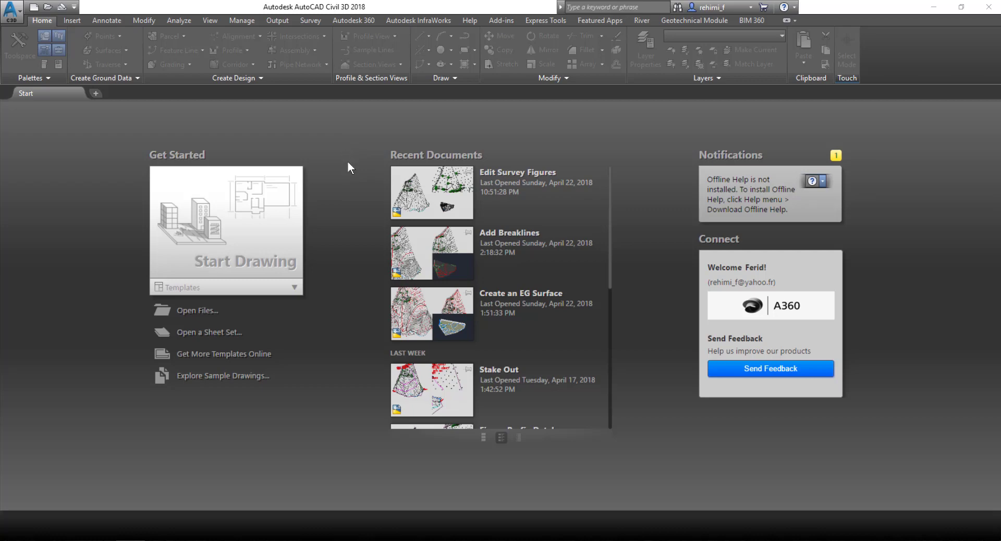
Switch to Foxit Reader and read the Exercise 8 instructions for editing survey figures, steps 1 to 12
click(8, 9)
key(alt+Tab)
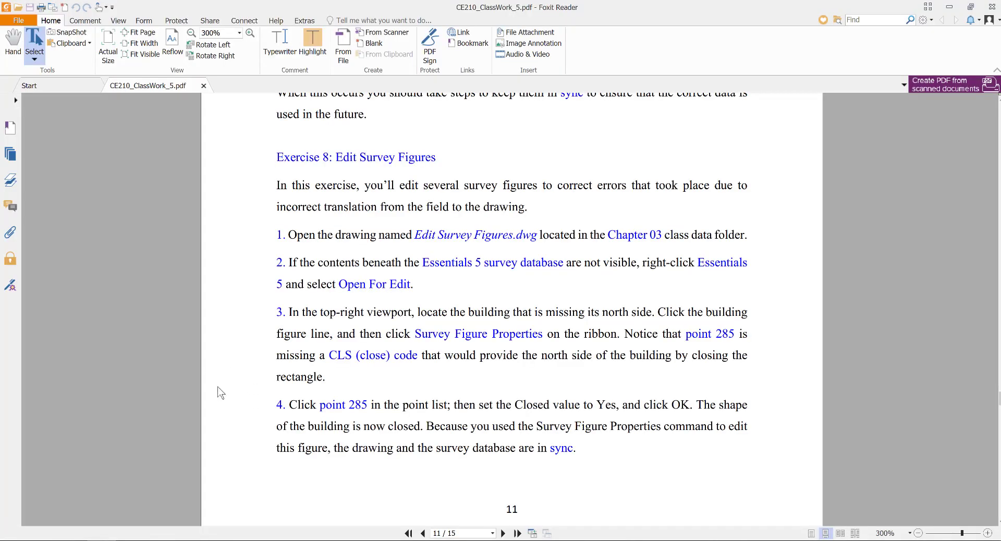
scroll(401, 382, down, 6)
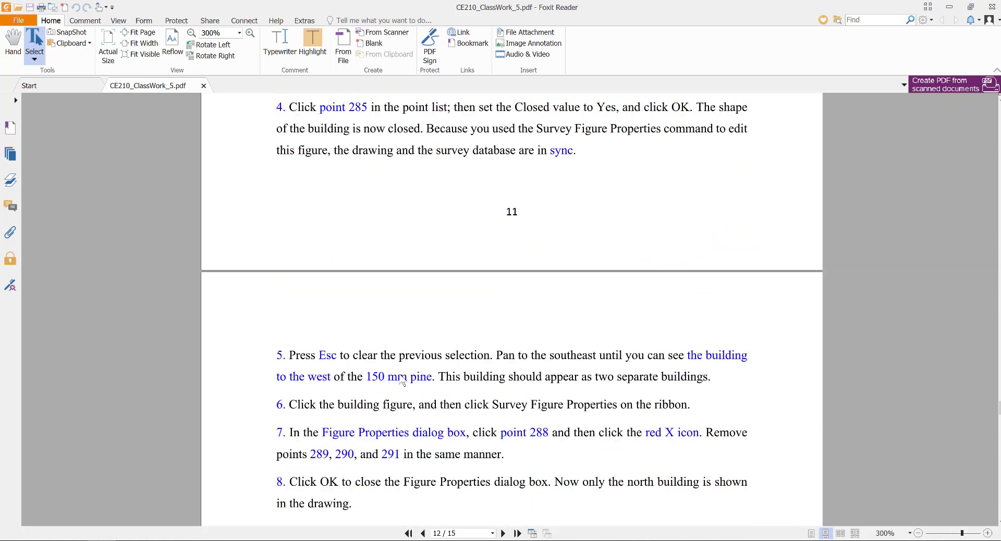
scroll(403, 382, down, 6)
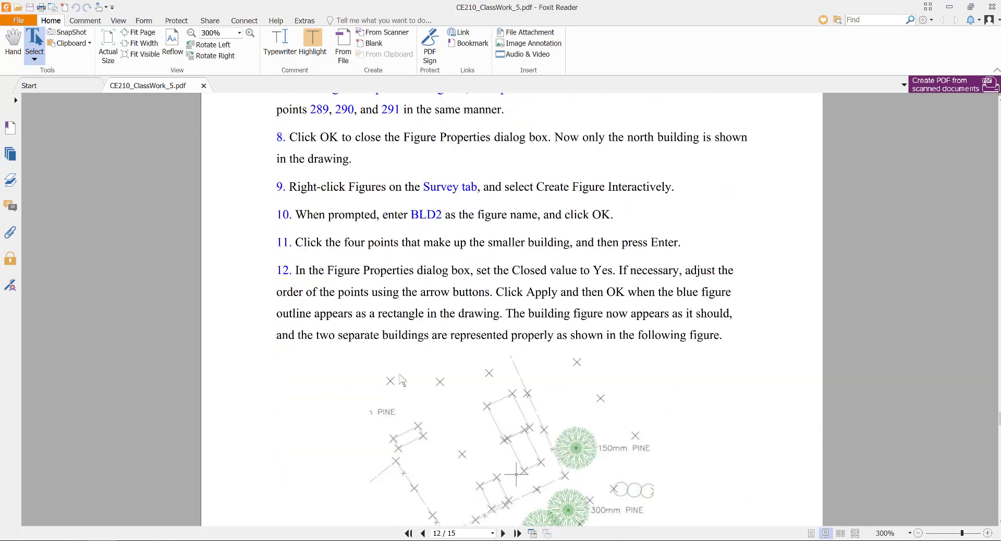
scroll(402, 380, down, 1)
scroll(403, 370, up, 10)
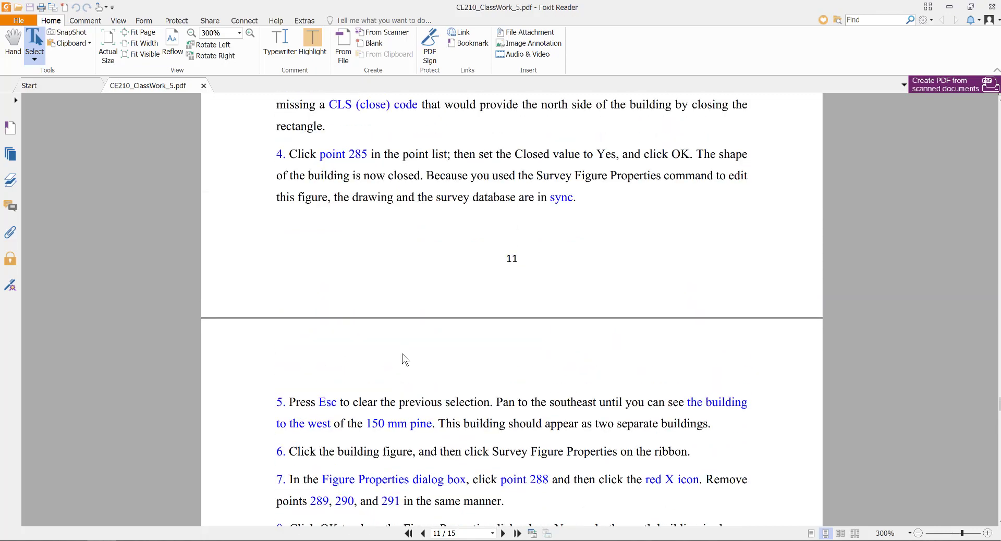
scroll(403, 360, up, 5)
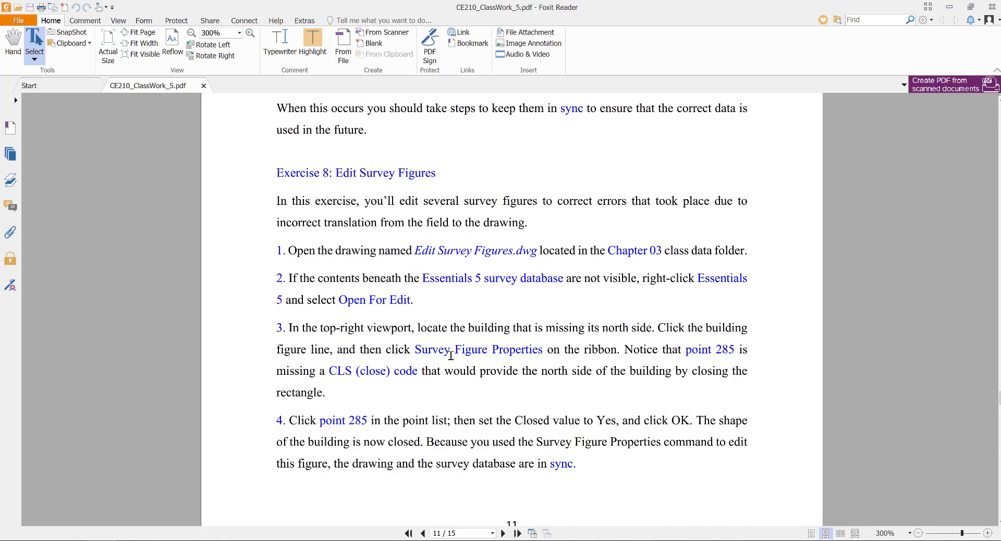
scroll(451, 356, down, 1)
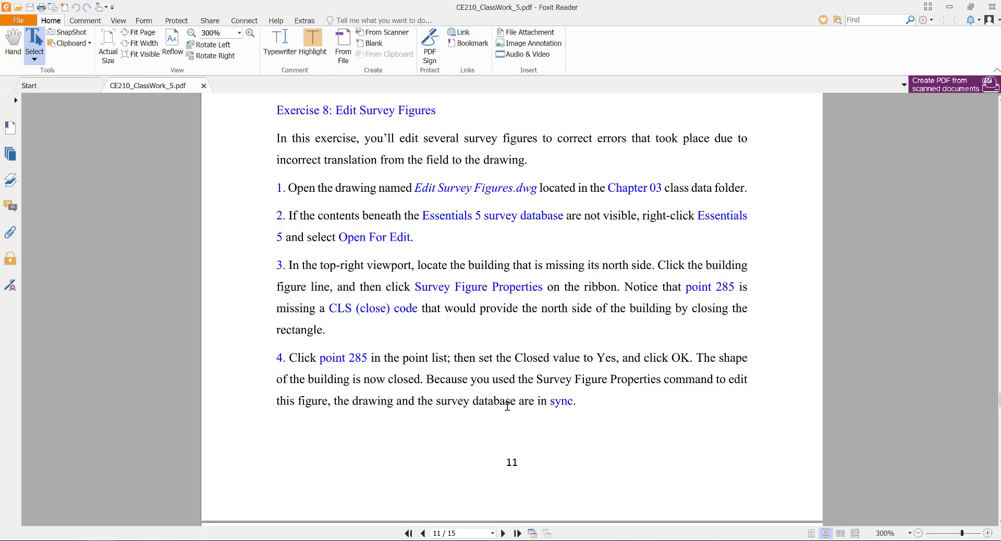
scroll(507, 406, down, 5)
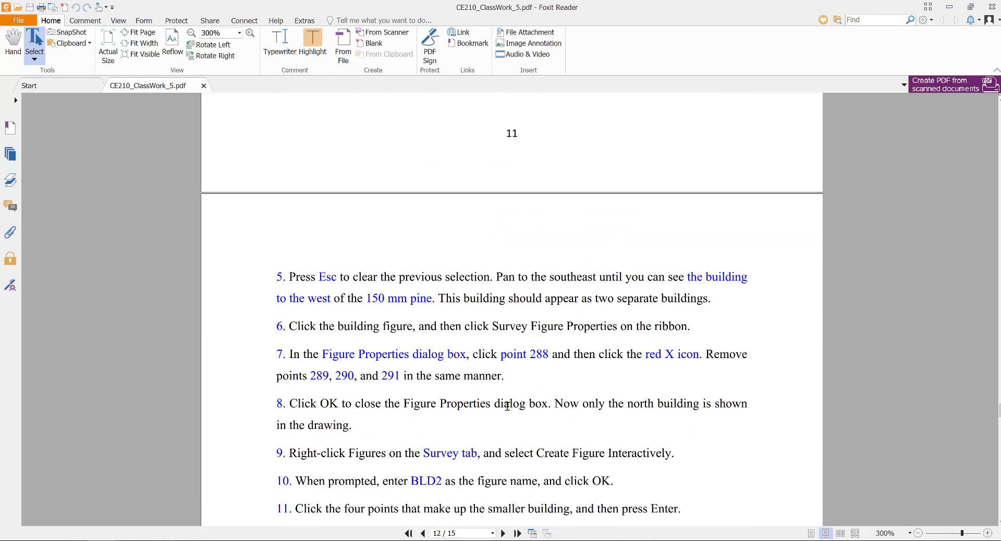
scroll(507, 406, down, 1)
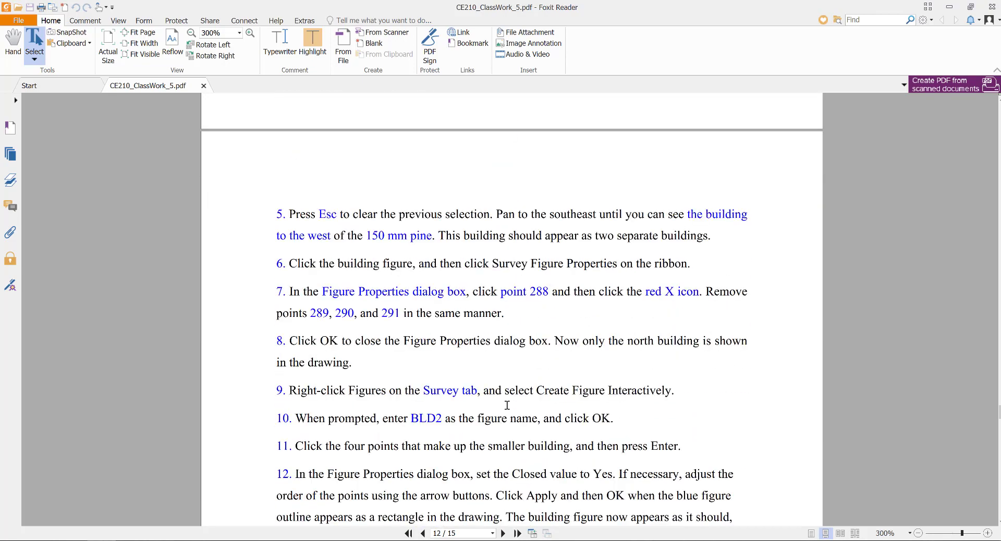
scroll(507, 406, up, 6)
scroll(507, 408, up, 1)
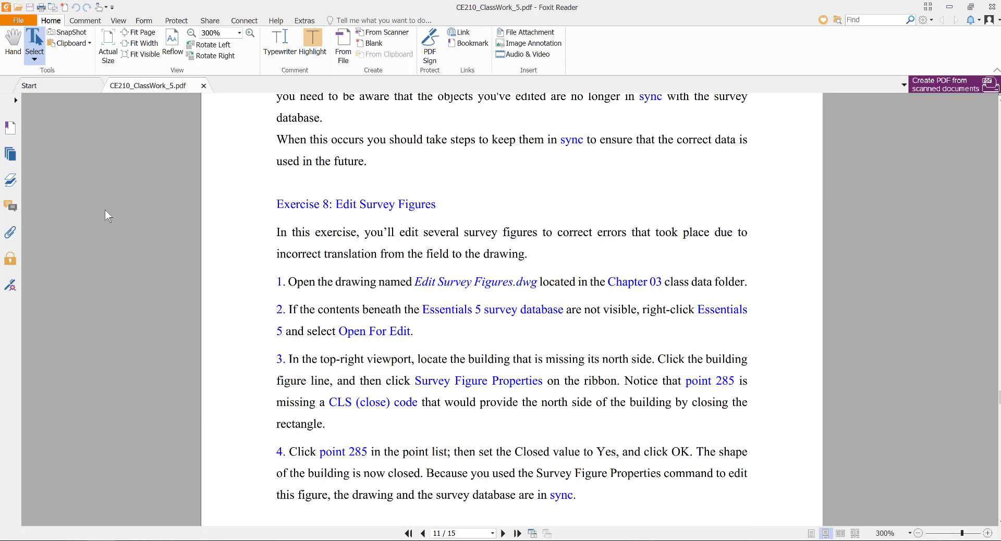
scroll(188, 370, down, 1)
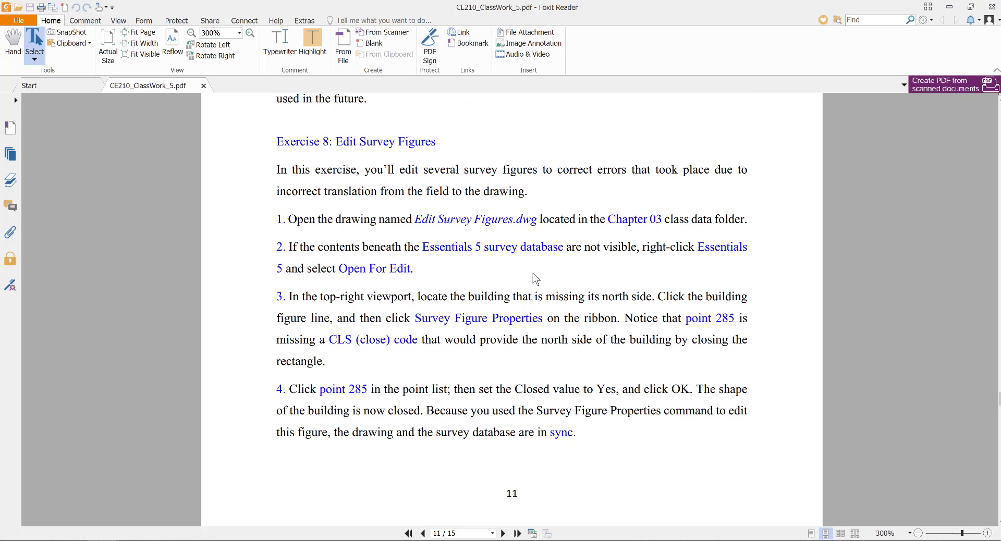
drag(420, 219, 508, 218)
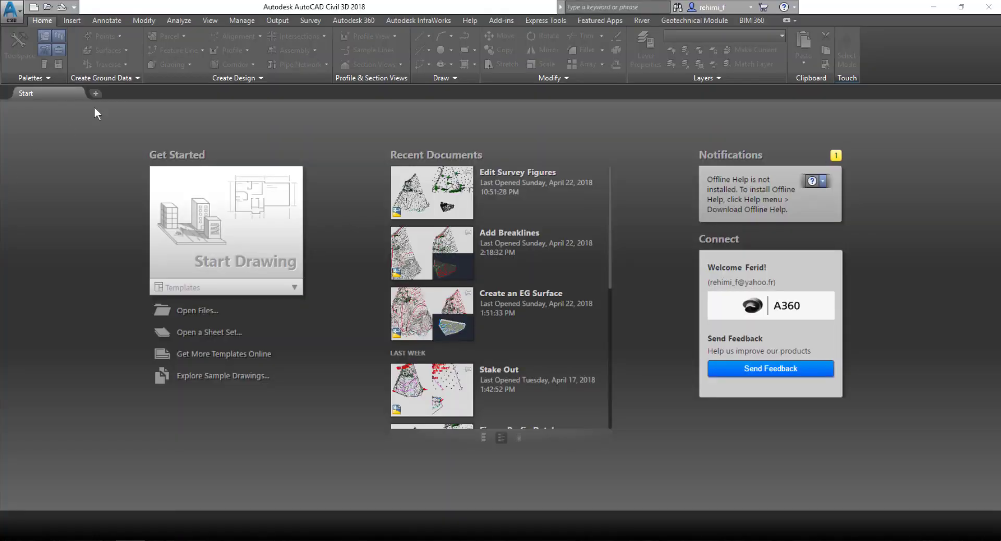
Switch back to AutoCAD Civil 3D and open the drawing Edit Survey Figures.dwg from the Chapter 03 folder
click(12, 10)
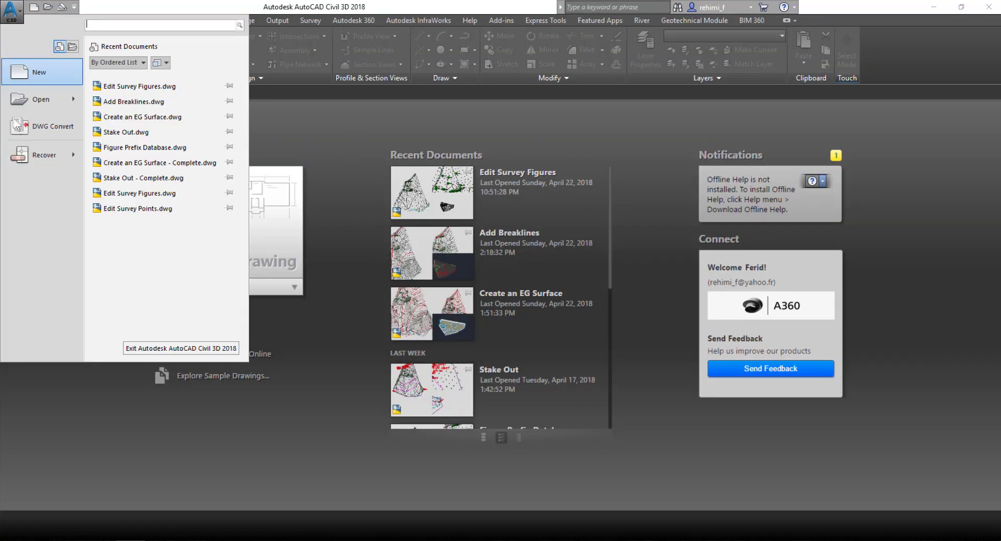
mouse_move(37, 107)
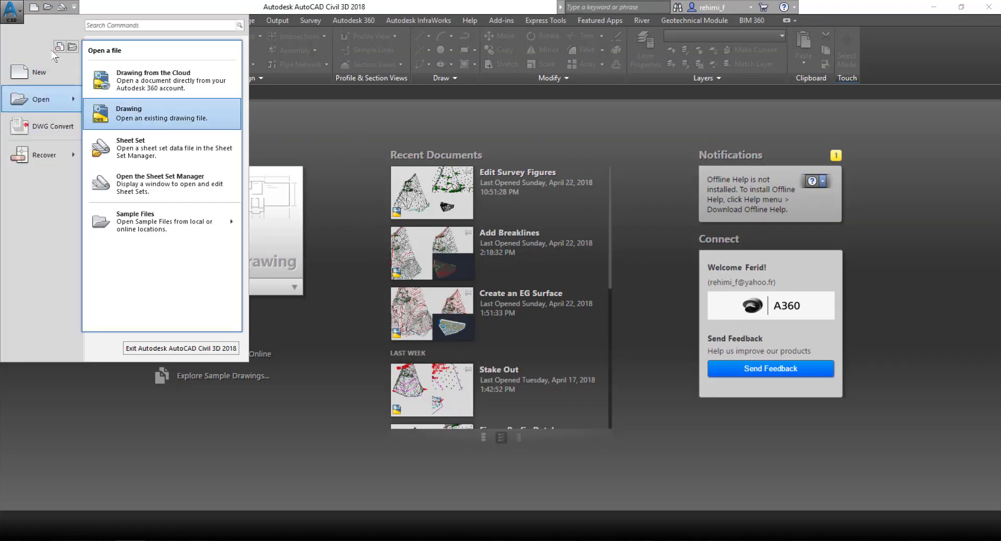
key(Escape)
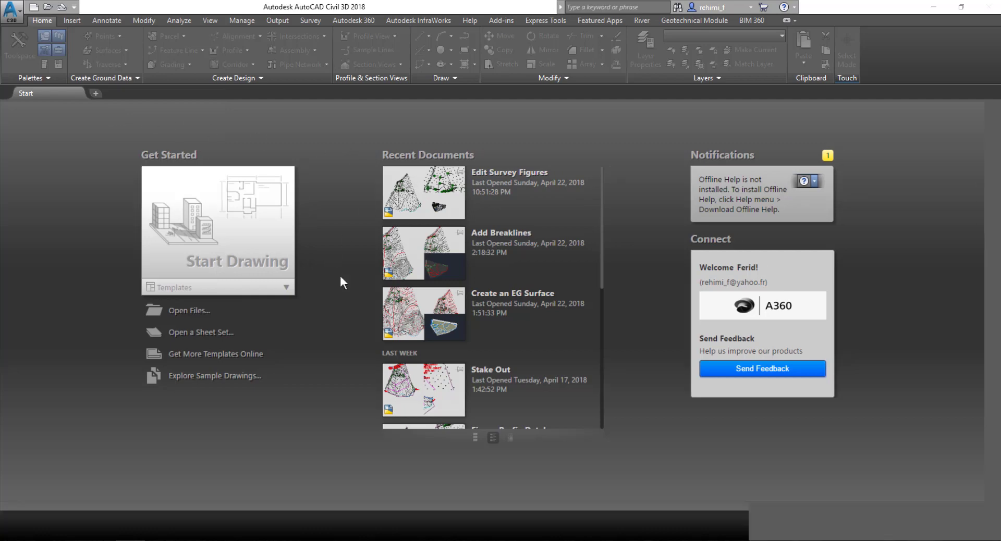
key(ctrl+o)
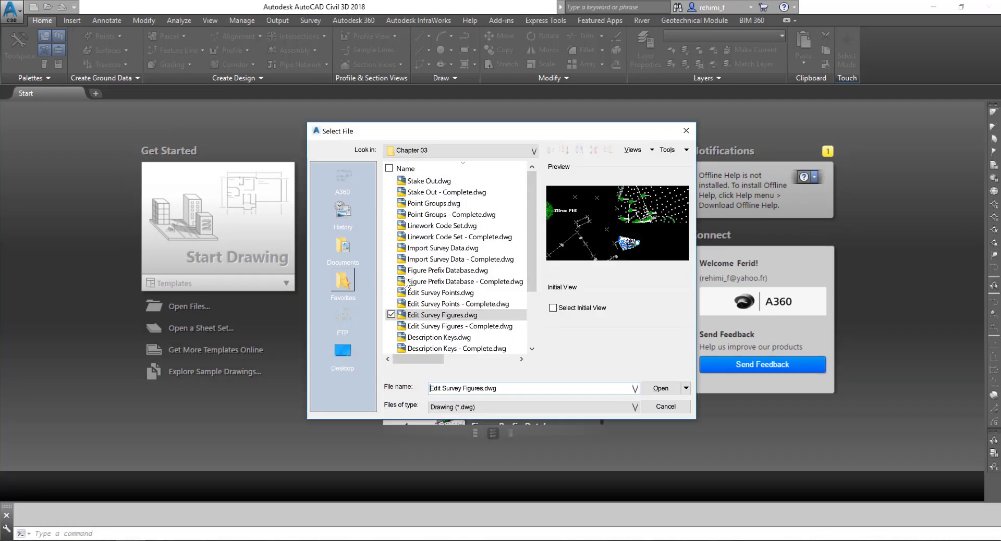
double_click(461, 315)
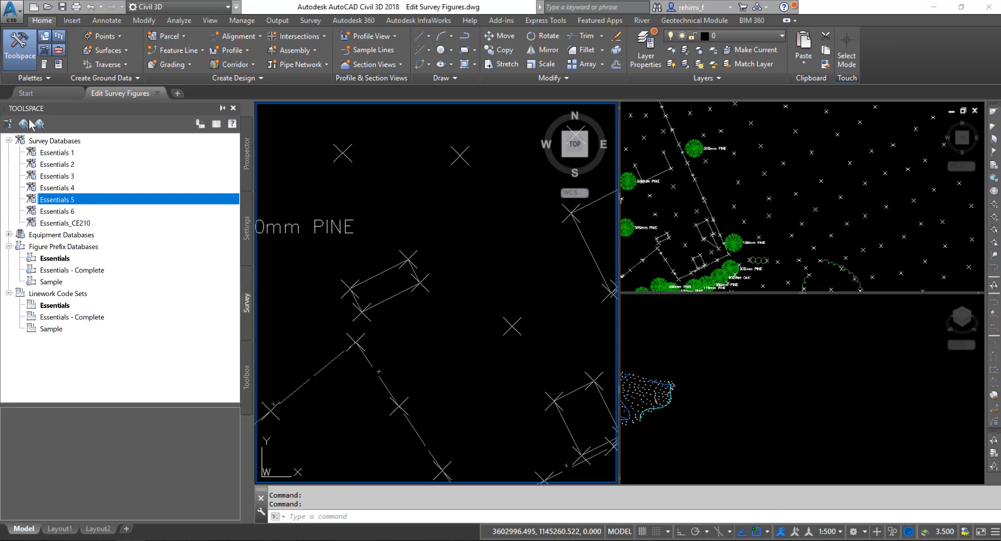
Check which working folder is set for the survey databases, leaving the folder selection unchanged
right_click(57, 141)
click(112, 167)
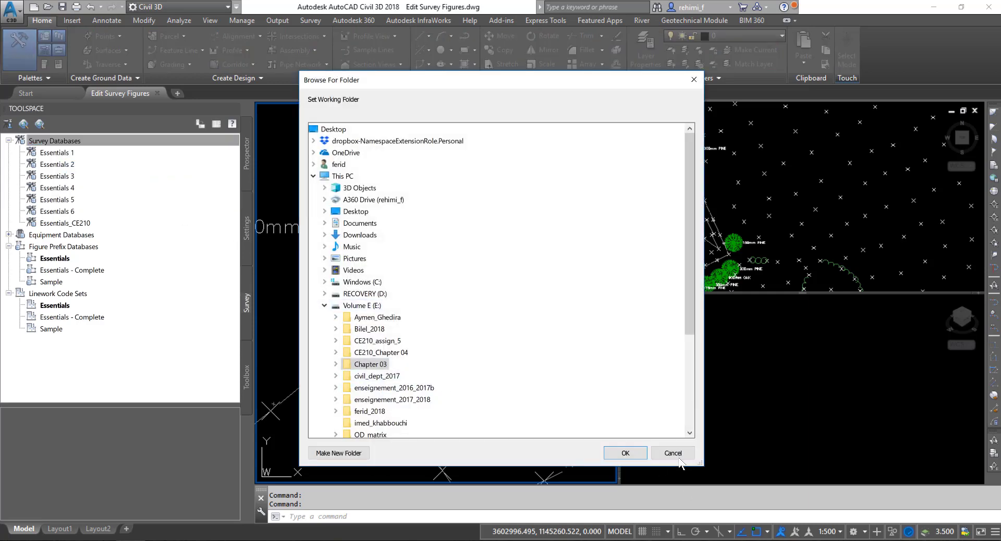
click(678, 457)
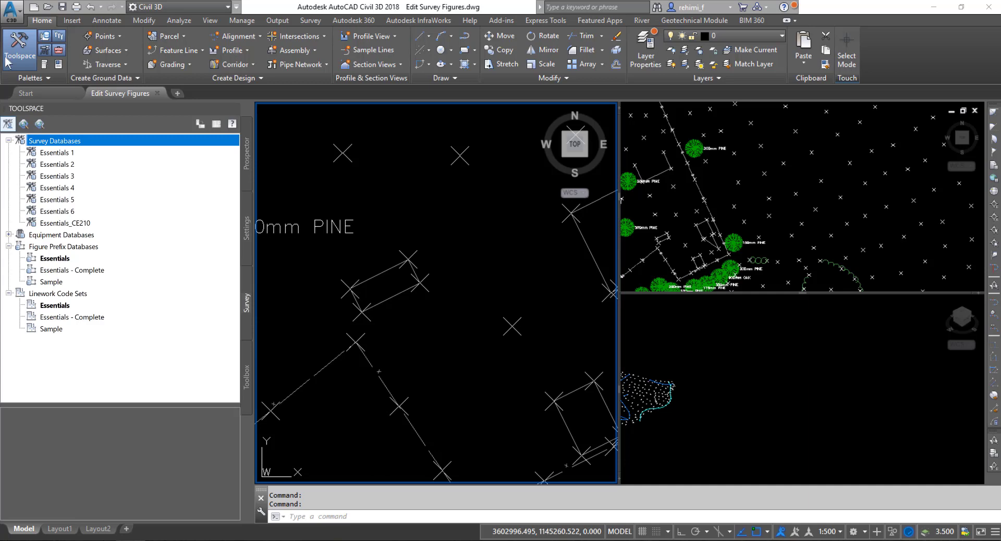
Review the linework processing and figure defaults in the survey user settings
click(8, 123)
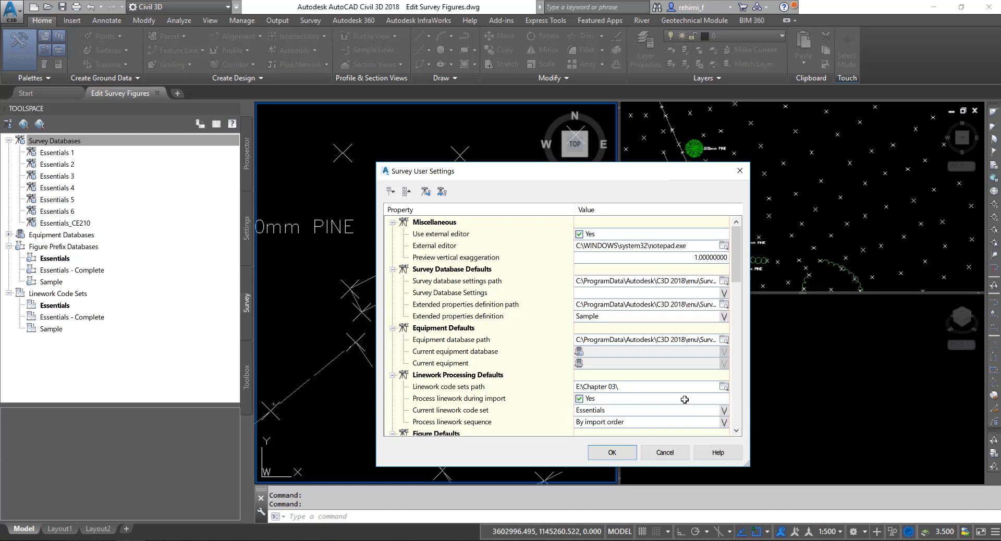
scroll(685, 400, down, 2)
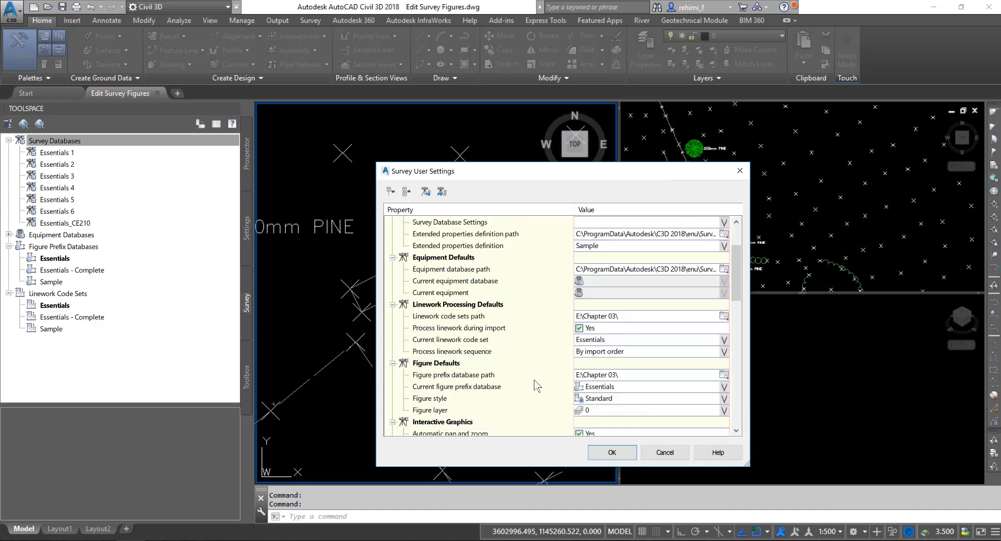
click(612, 452)
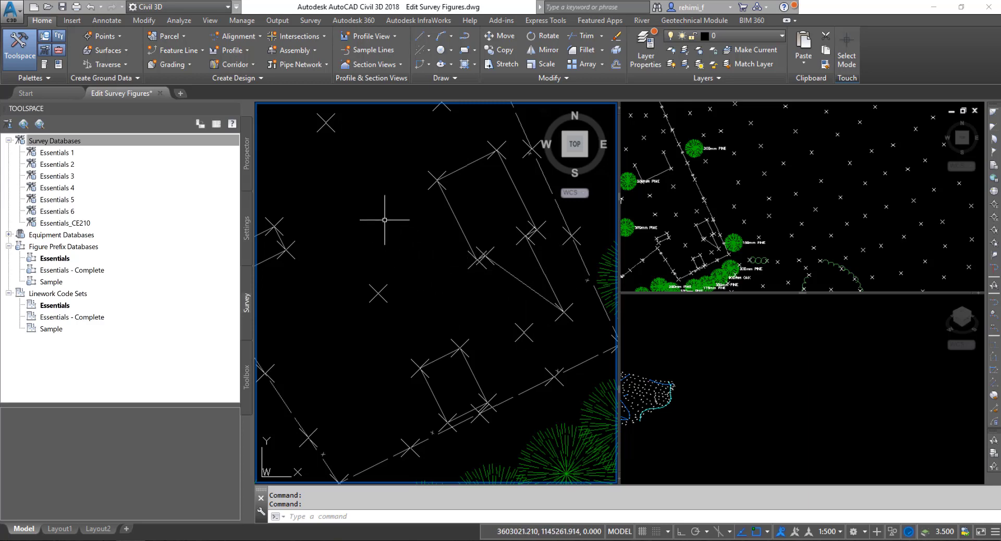
Select the building figure missing its north side beside the 300mm pine and try to open its Survey Figure Properties
scroll(386, 222, up, 5)
scroll(500, 278, down, 4)
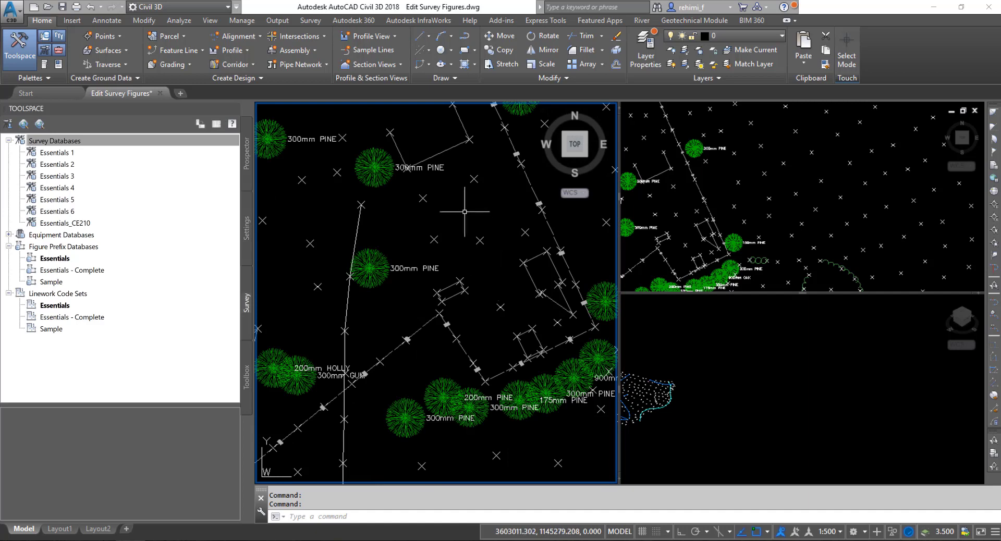
scroll(465, 211, up, 5)
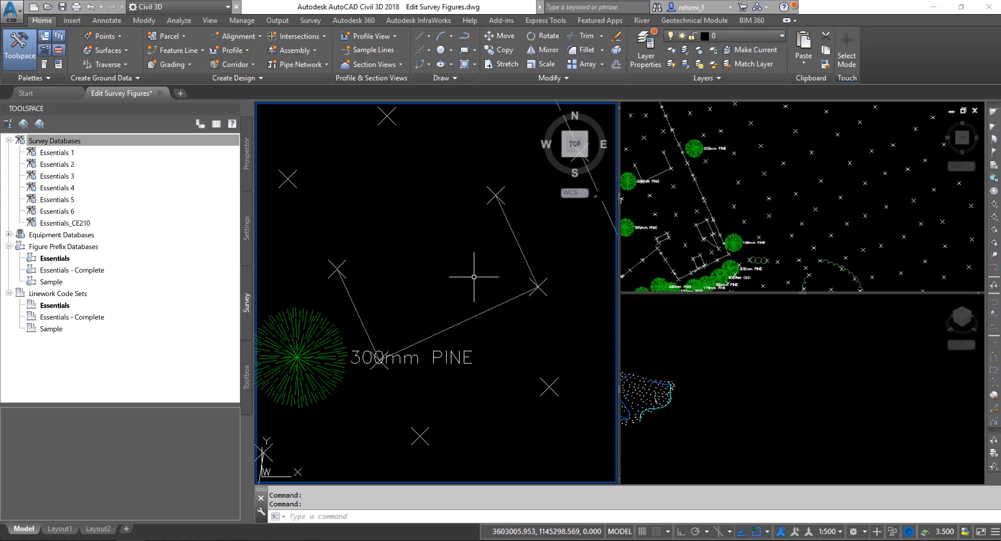
click(513, 228)
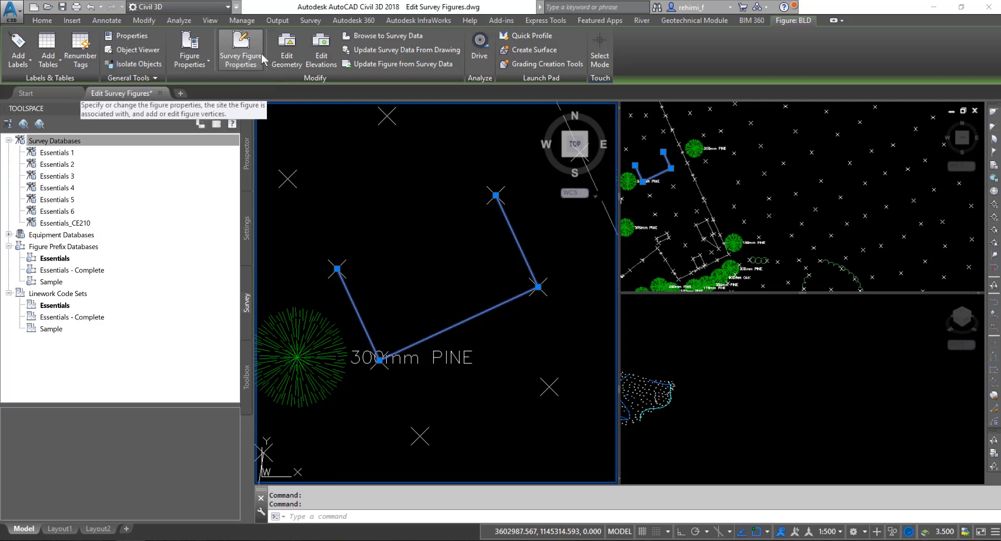
click(241, 58)
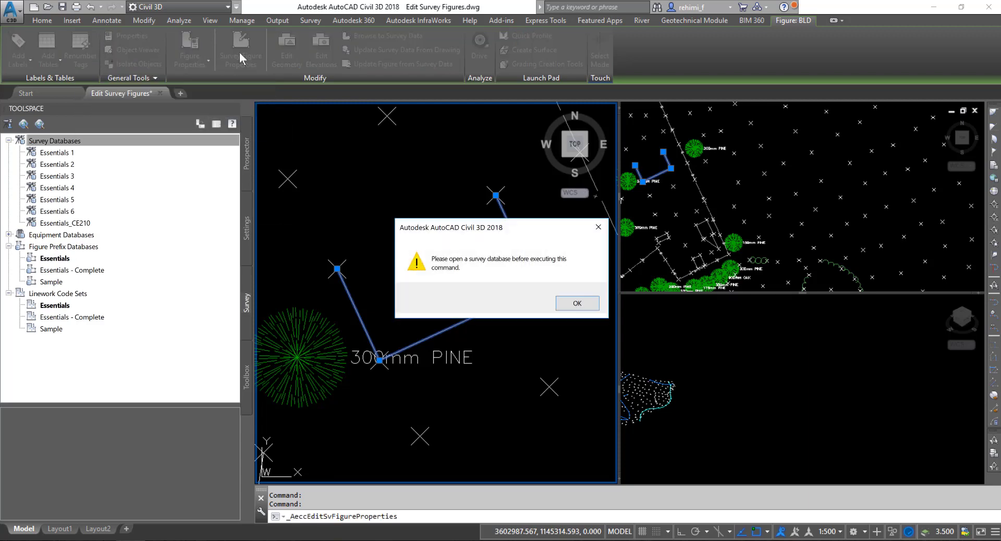
click(577, 304)
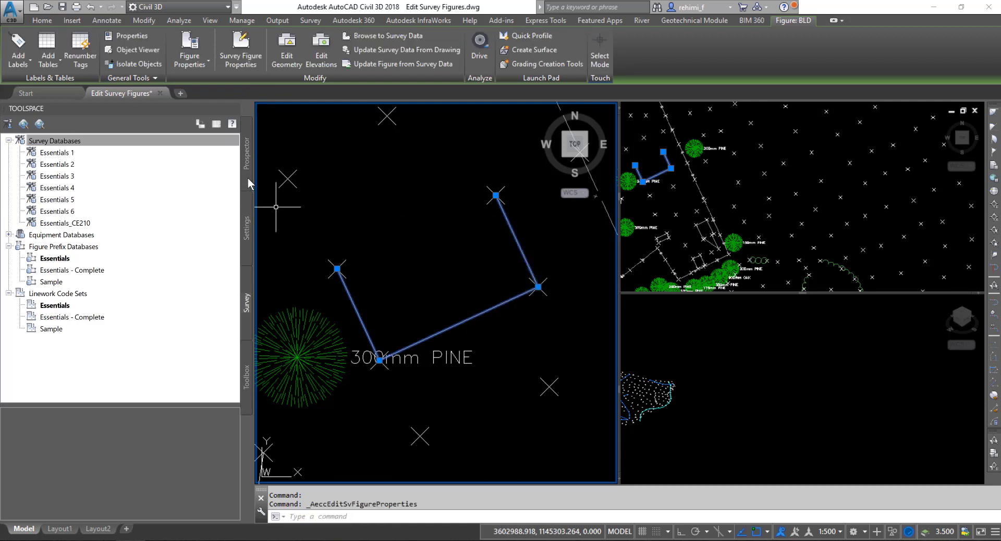
View the list of points in the Edit Survey Figures drawing
click(247, 153)
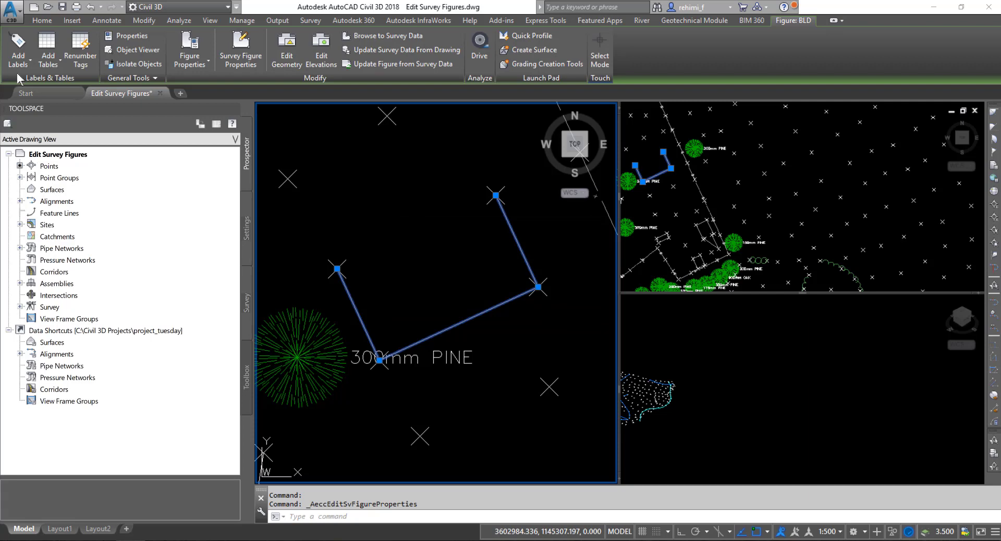
click(49, 166)
drag(72, 476, 67, 340)
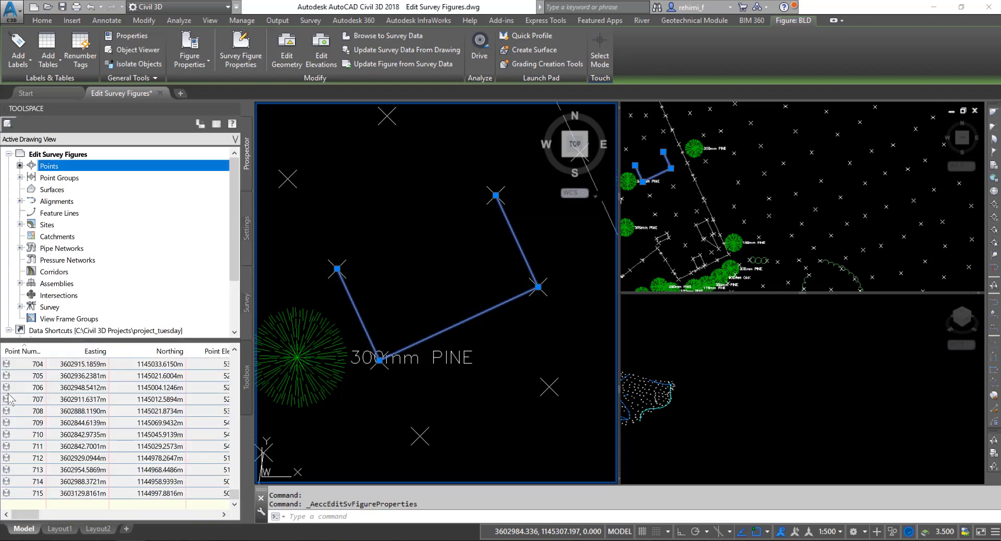
drag(115, 341, 119, 427)
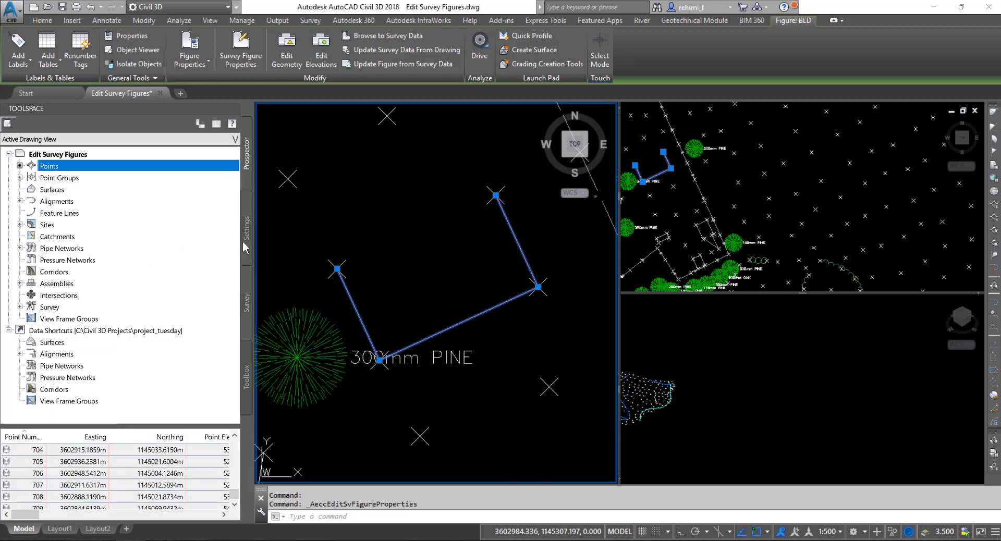
Open the Essentials 5 survey database for editing and inspect the details of its Topo Survey.txt import event
click(246, 308)
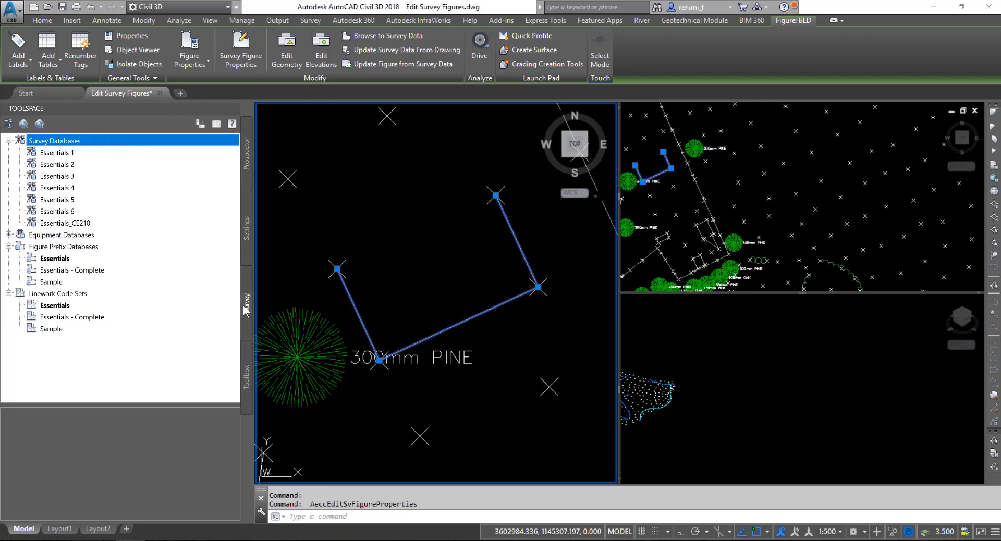
click(61, 200)
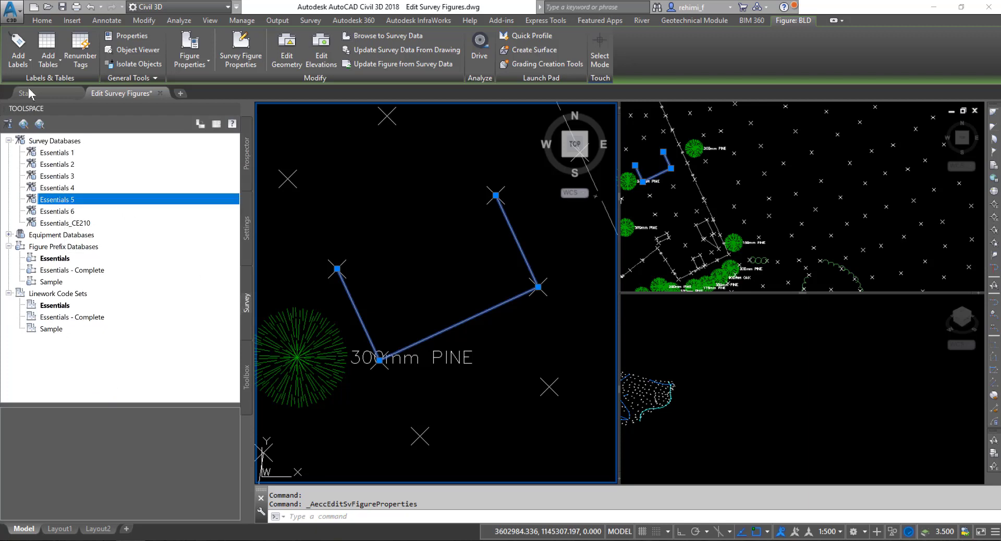
right_click(62, 200)
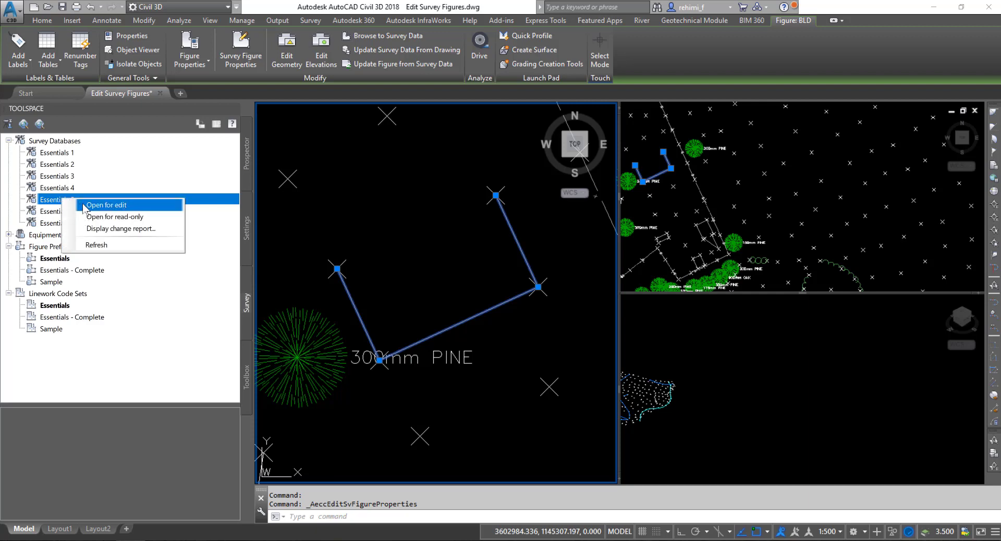
click(85, 206)
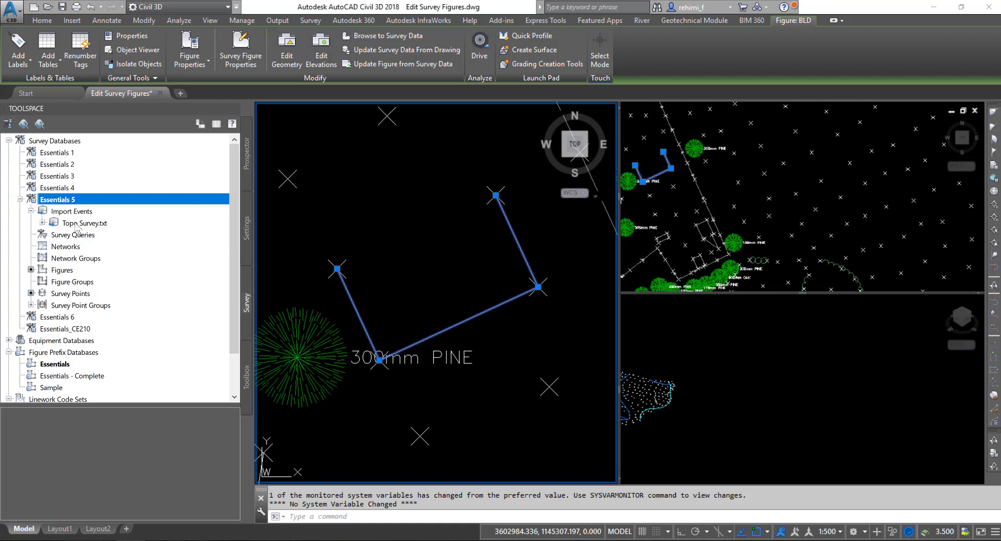
double_click(53, 226)
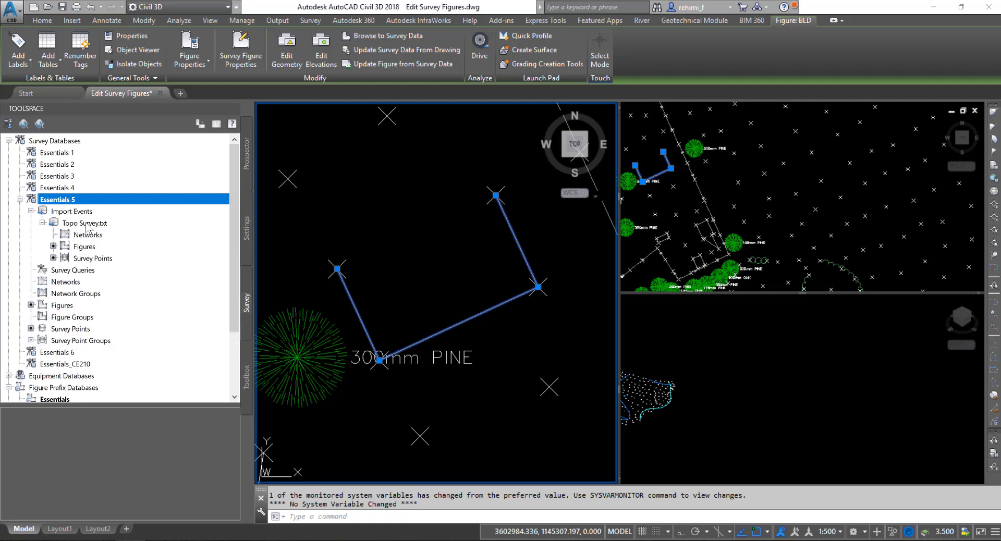
mouse_move(87, 227)
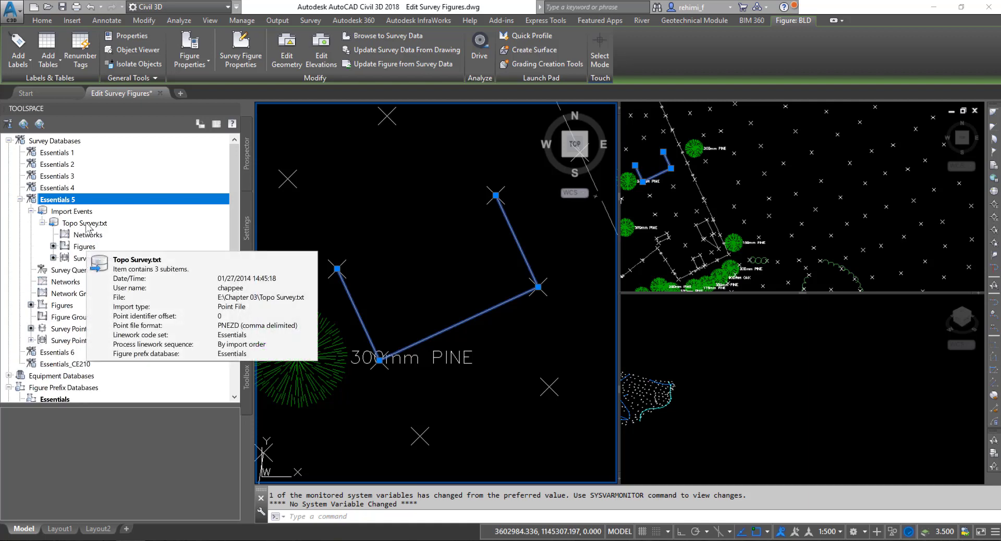
Review the properties of the Topo Survey.txt import event and view its source point file
right_click(87, 224)
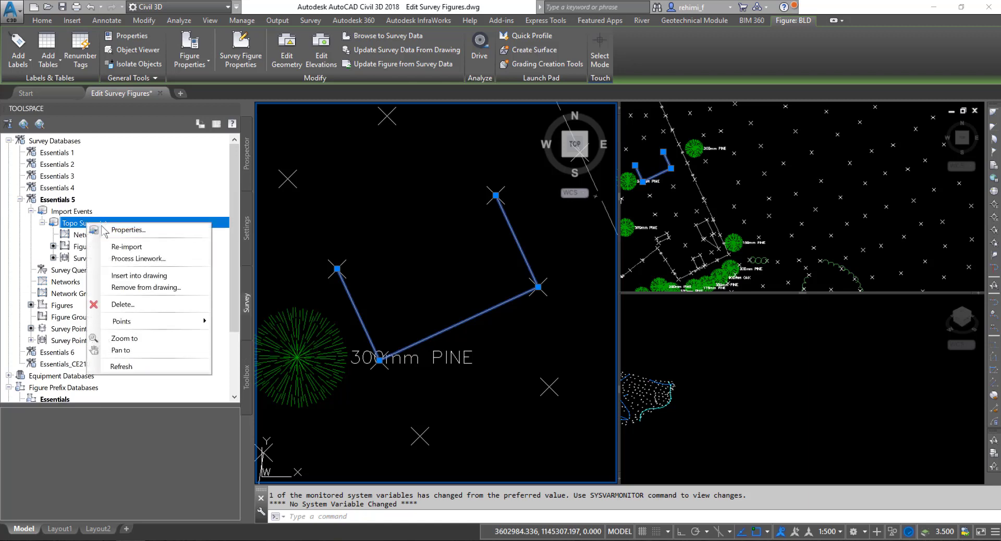
click(139, 228)
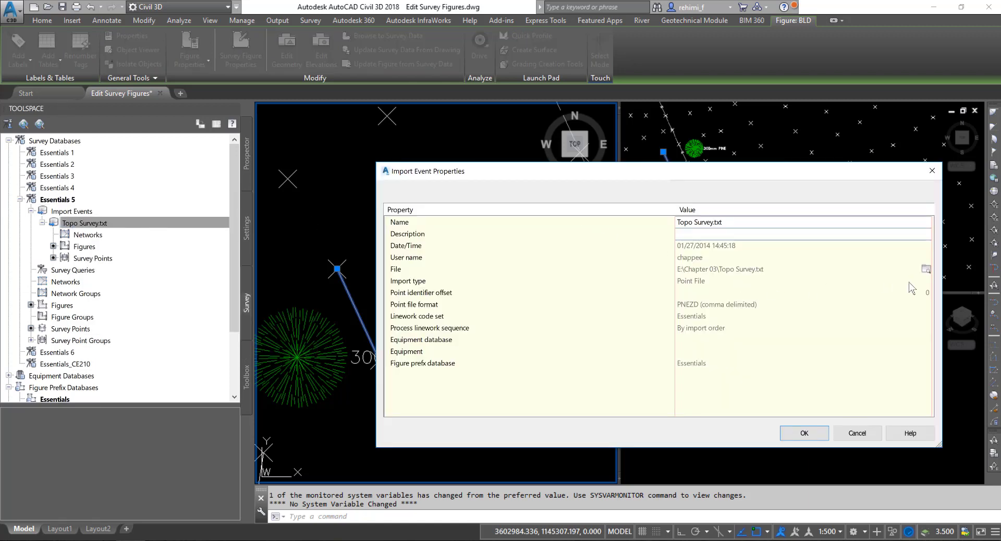
click(925, 273)
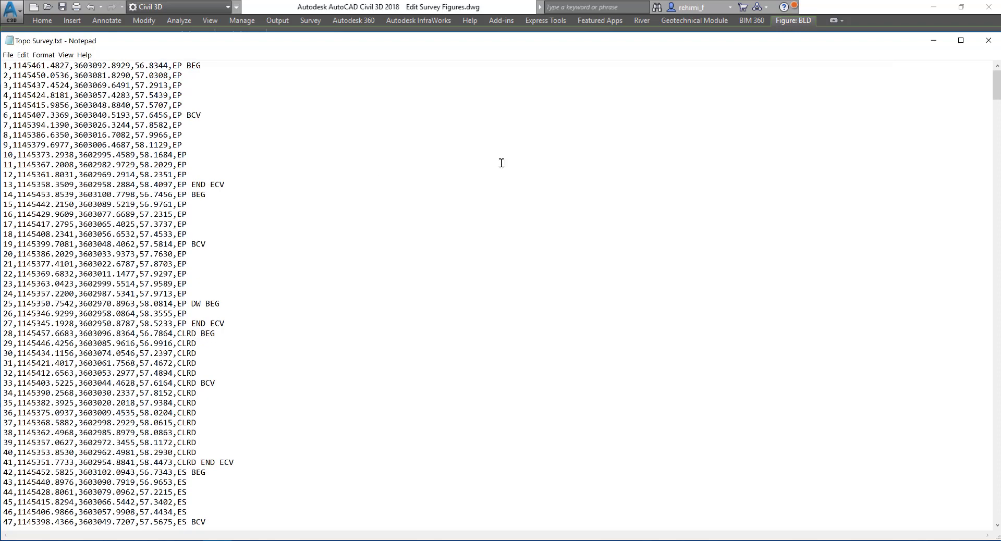
click(988, 40)
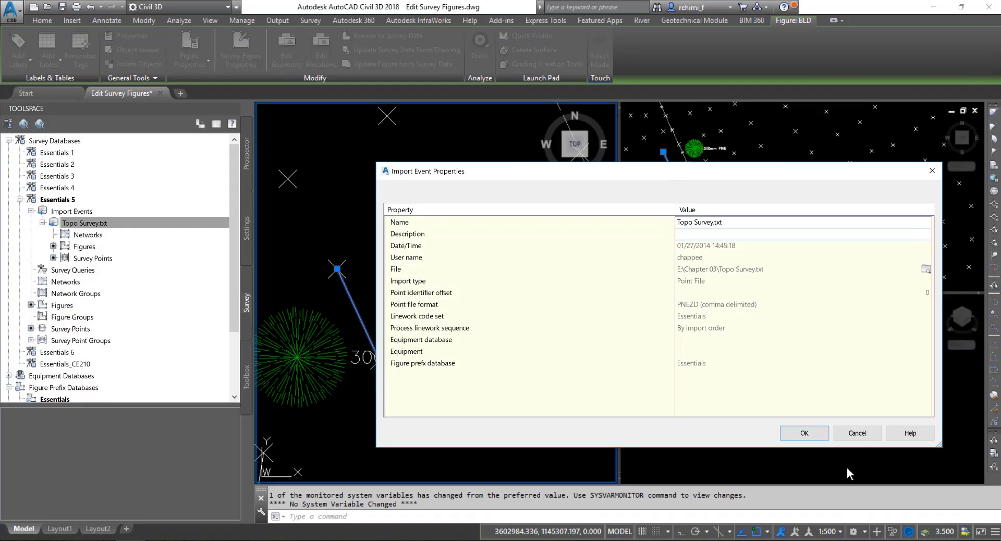
click(804, 433)
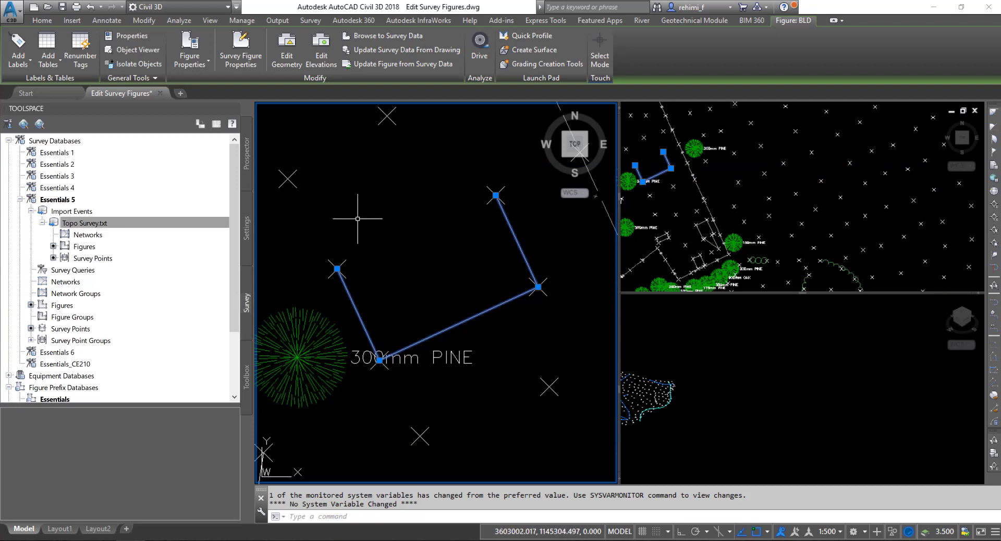
Open the Survey Figure Properties of the building beside the 300mm pine and locate its vertices 282 to 285 in the drawing
click(152, 223)
click(252, 42)
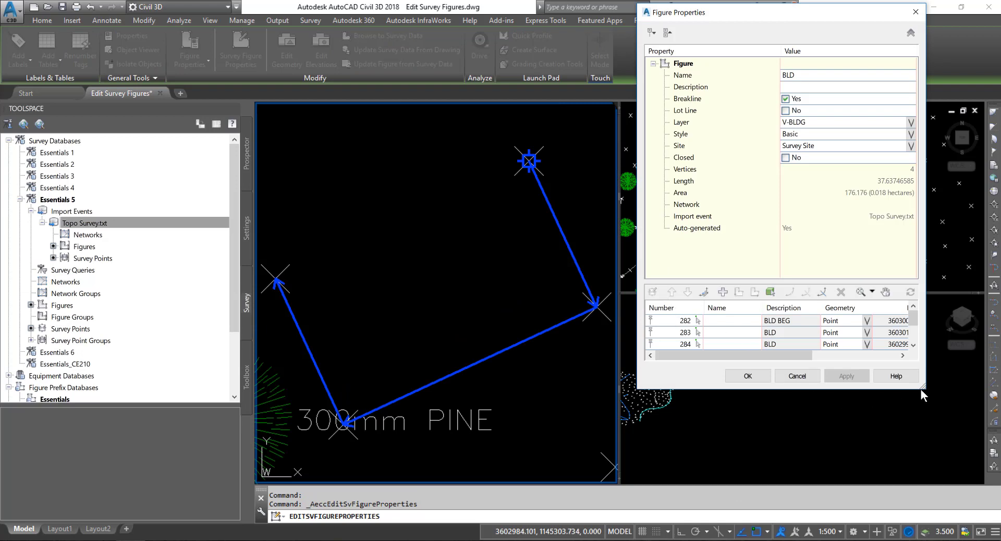
drag(922, 388, 947, 460)
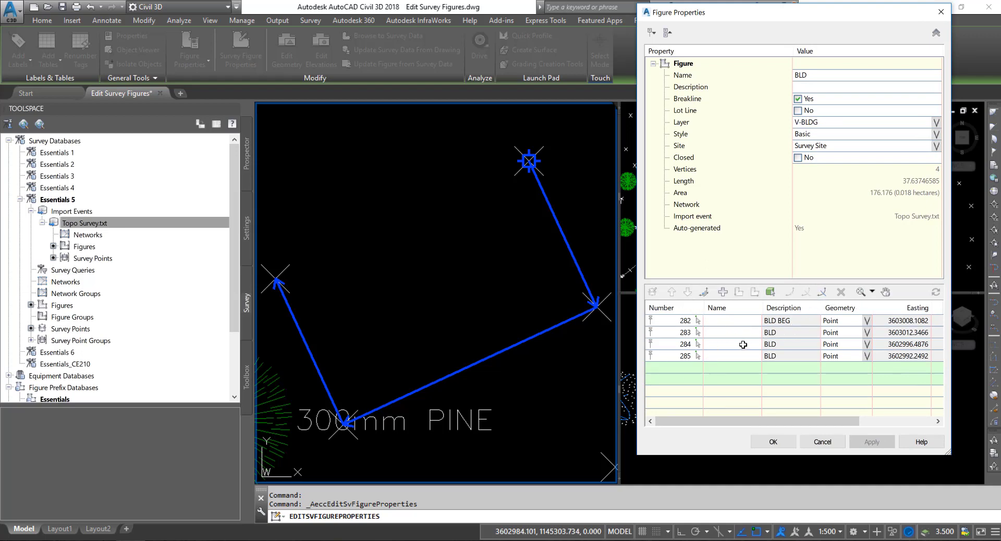
click(675, 321)
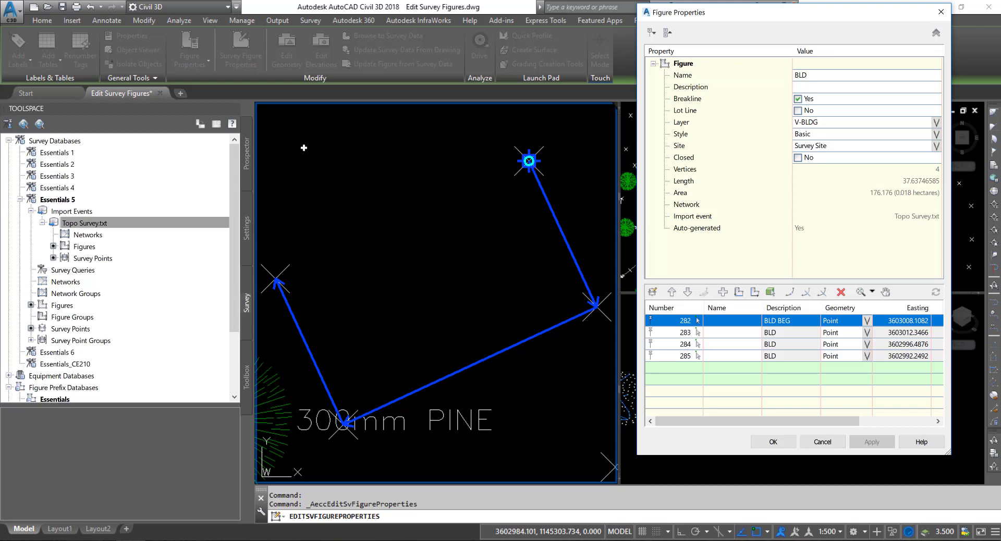
click(685, 334)
click(686, 345)
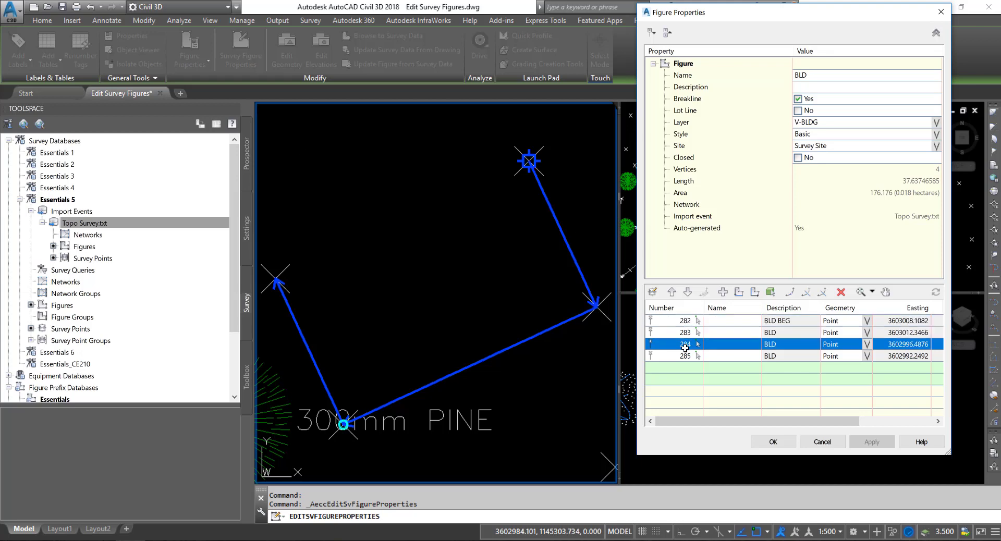
click(680, 357)
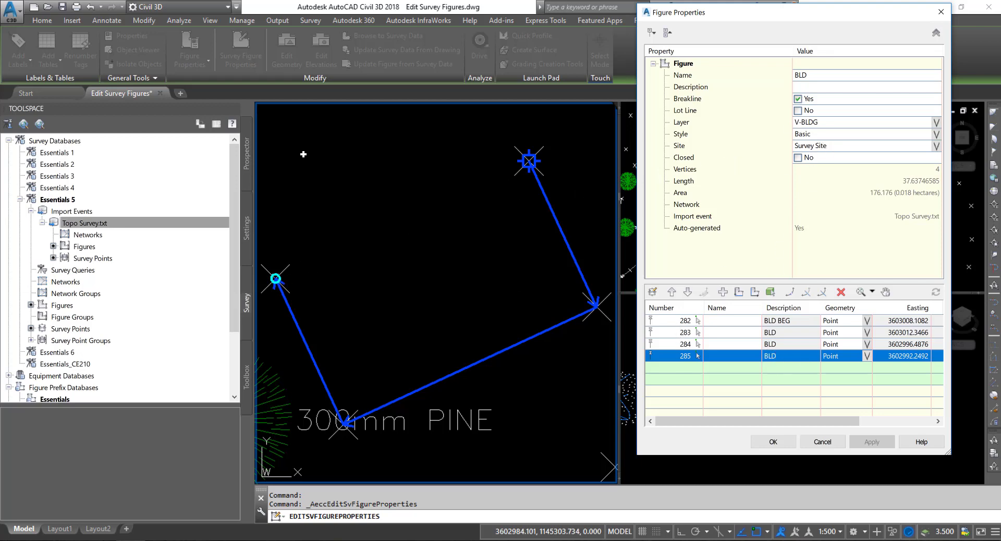
click(678, 344)
click(686, 332)
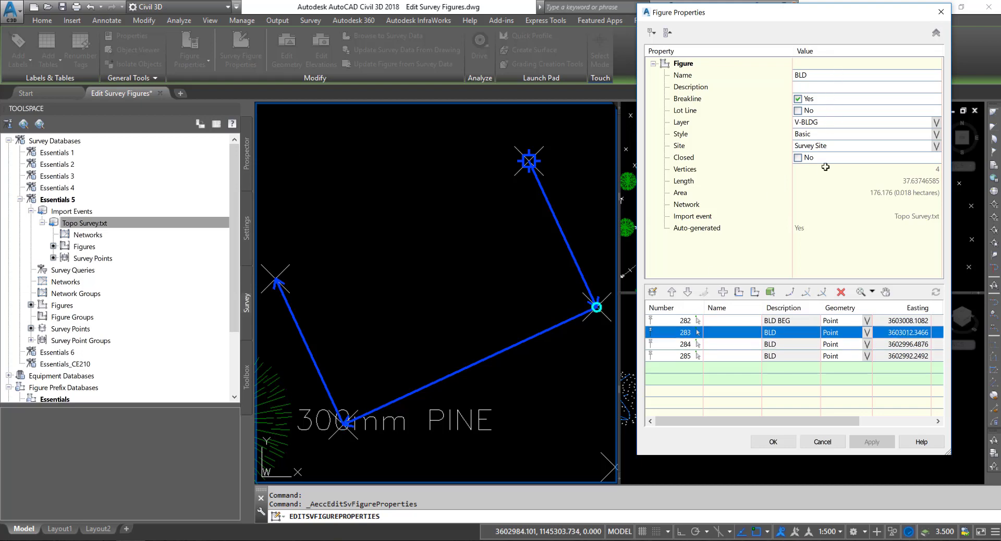
click(682, 356)
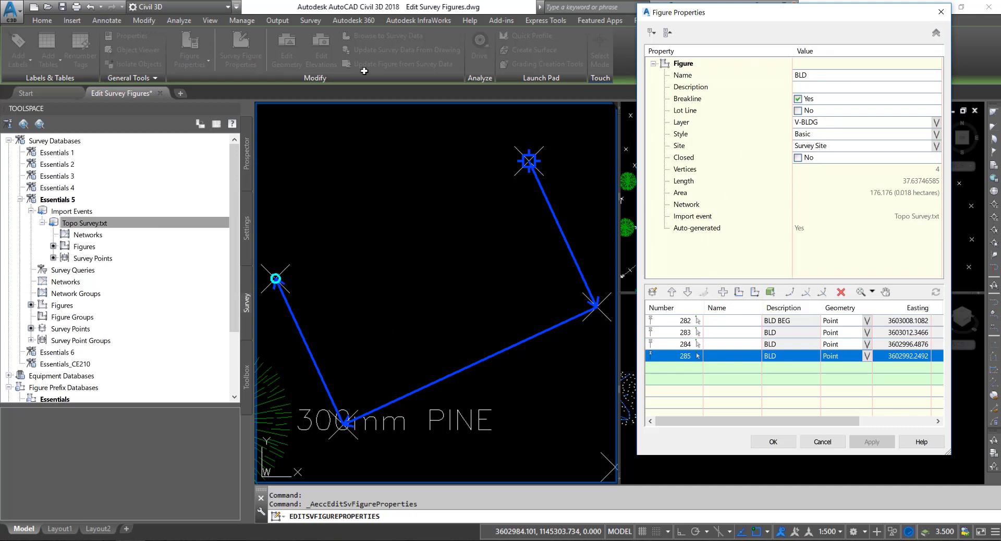
Set the building figure beside the 300mm pine to Closed and apply the change
click(834, 157)
click(818, 177)
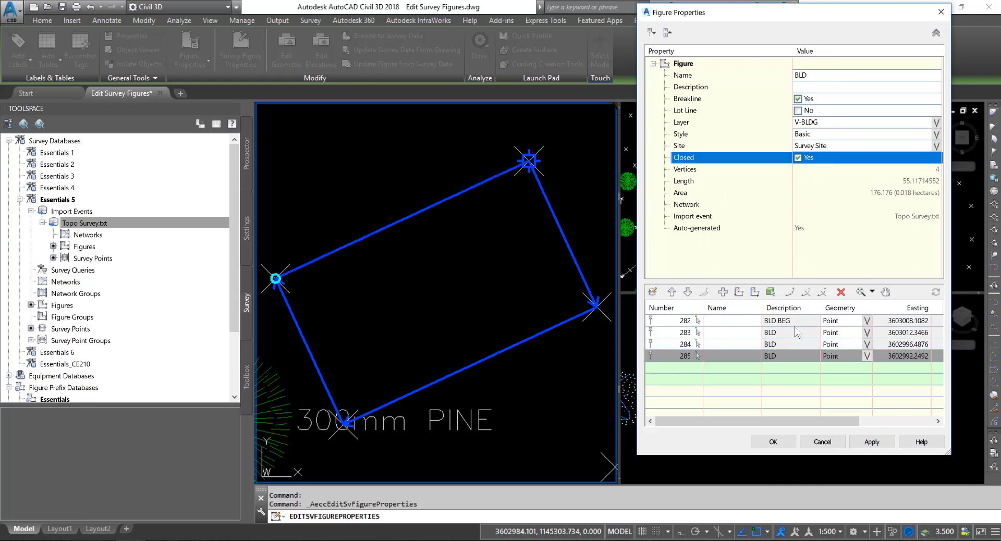
click(871, 446)
click(773, 443)
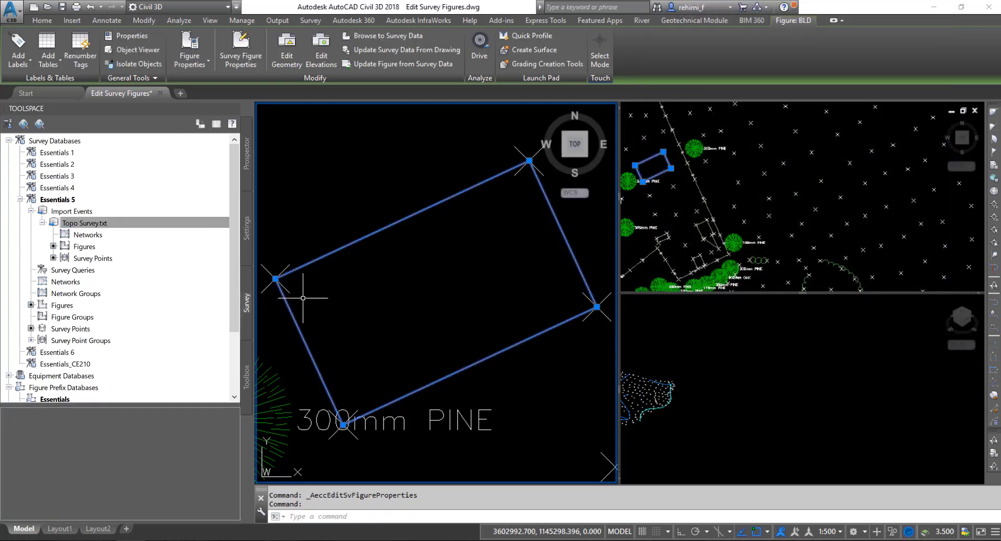
click(75, 224)
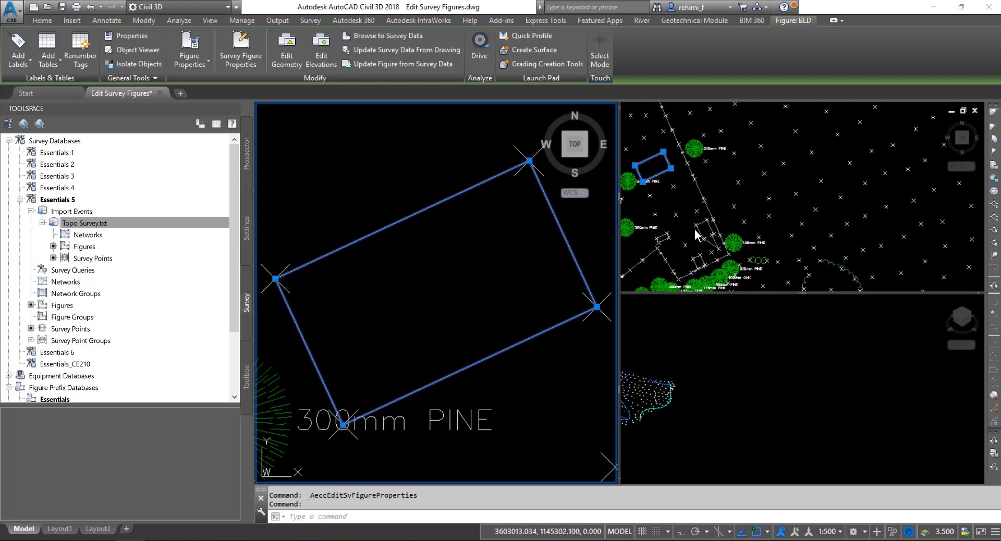
Select only the misshapen building figure to the southeast, beside the property line, and open its Survey Figure Properties
scroll(519, 271, down, 3)
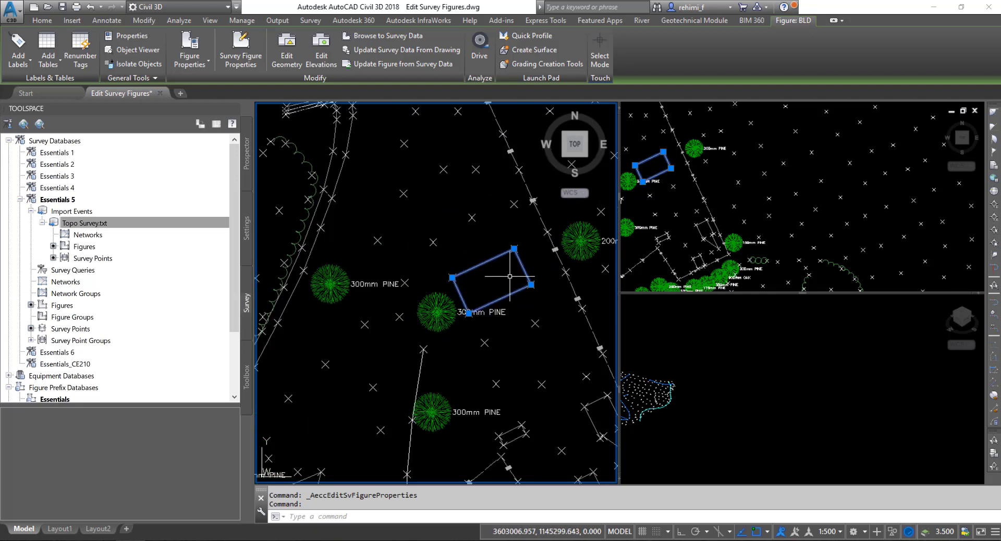
scroll(537, 324, down, 2)
middle_drag(537, 325, 503, 269)
scroll(504, 269, up, 5)
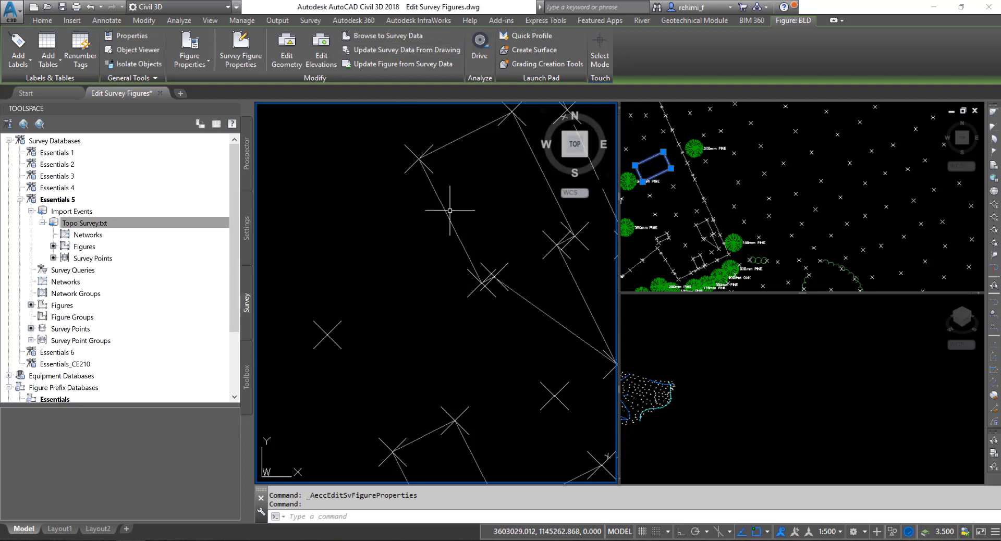
mouse_move(443, 210)
click(440, 201)
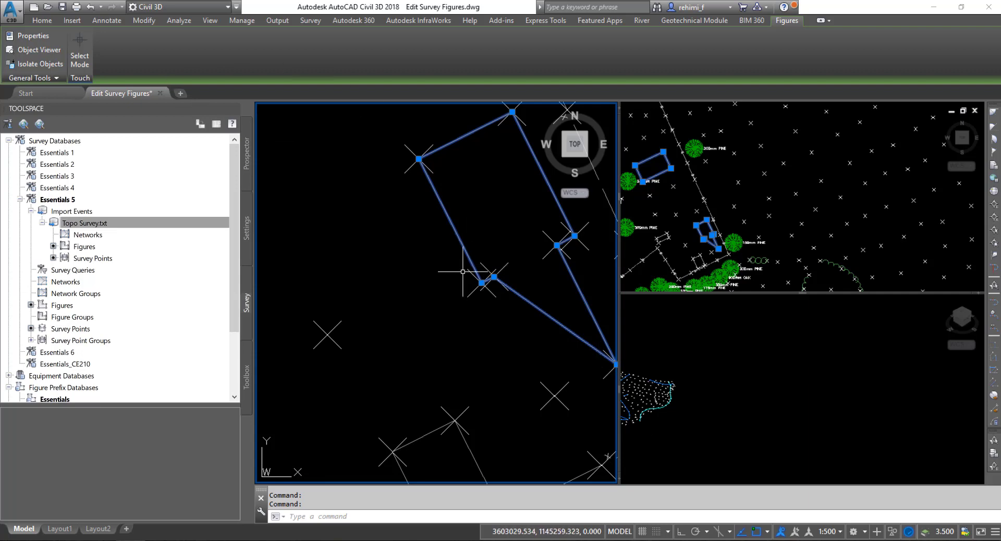
key(Escape)
key(Escape)
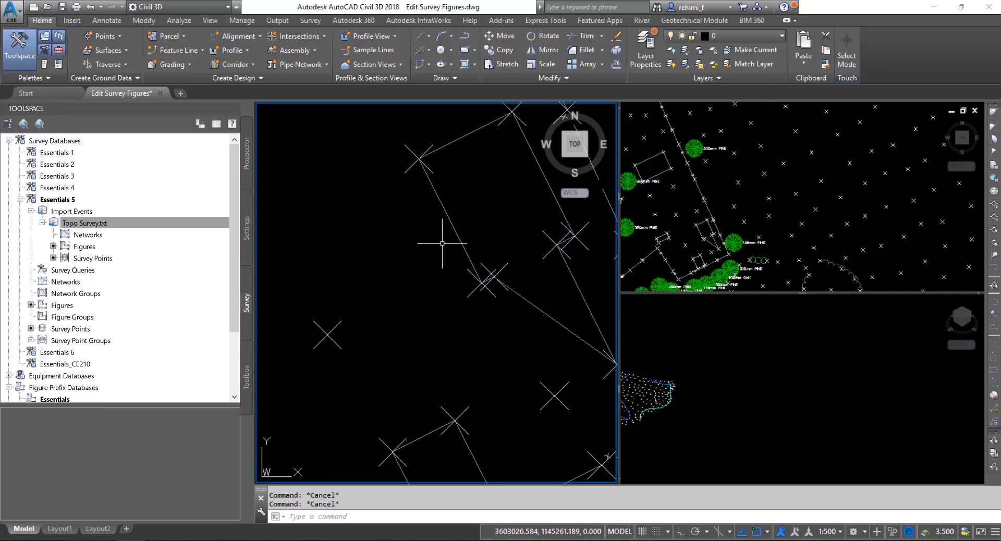
click(455, 233)
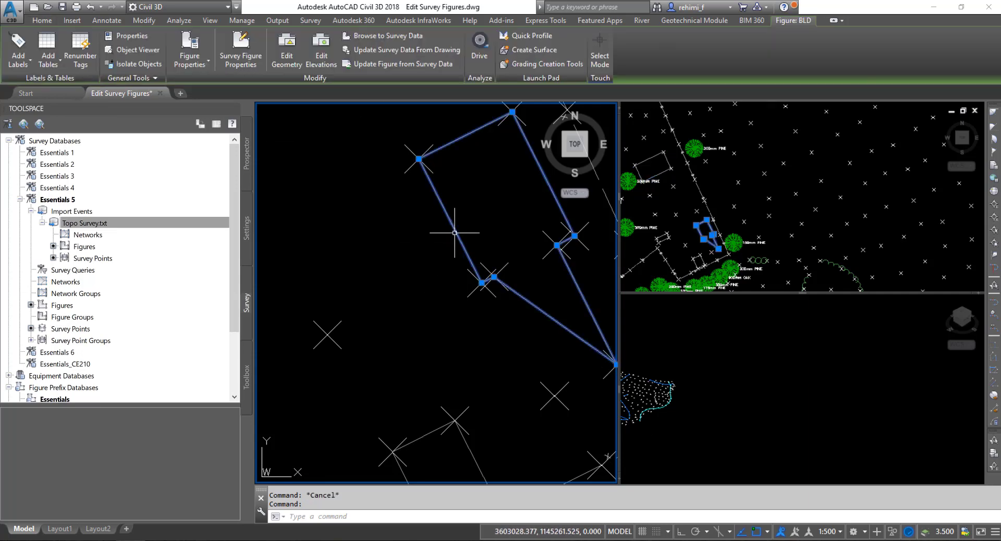
middle_drag(562, 334, 470, 307)
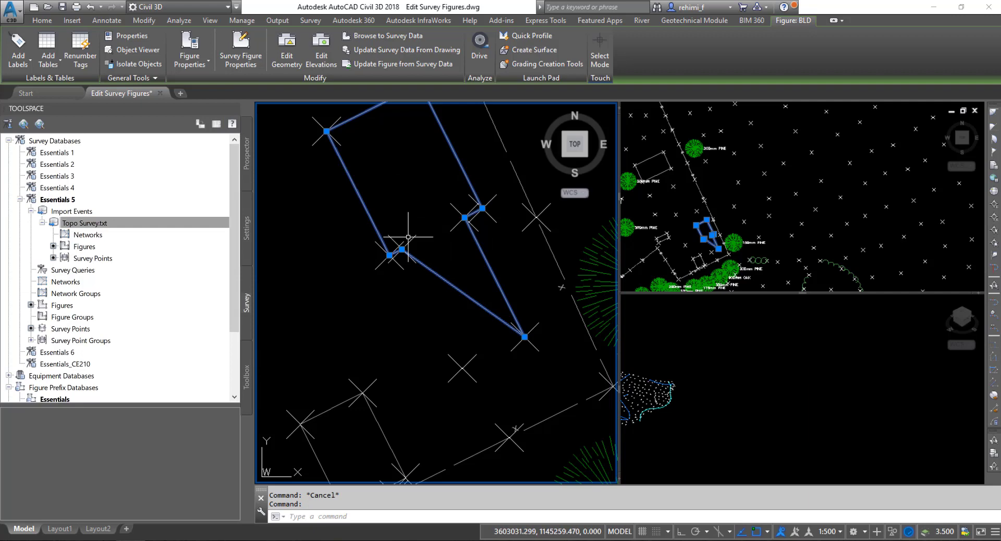
click(241, 50)
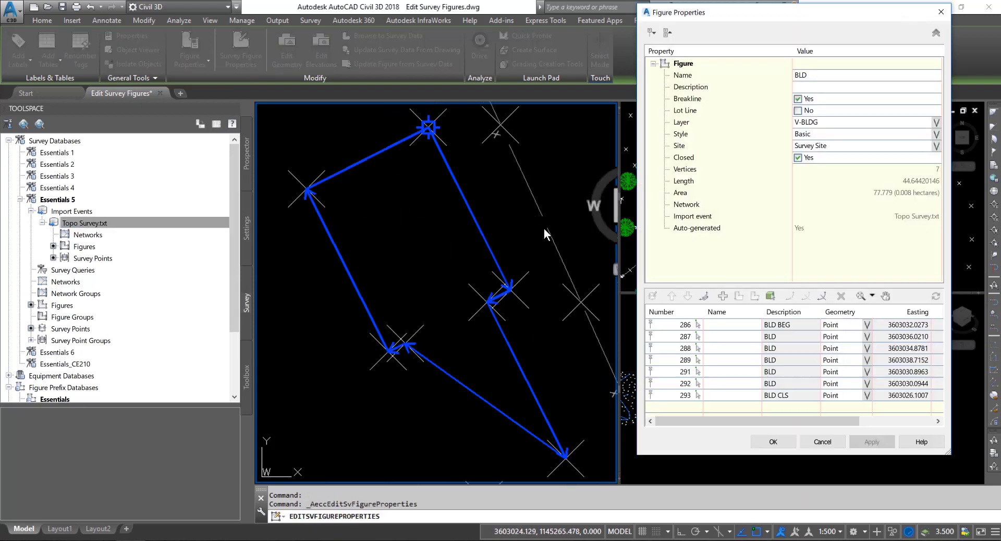
Identify the misshapen building figure's vertices in the drawing and delete points 288, 289 and 291 from it
click(670, 397)
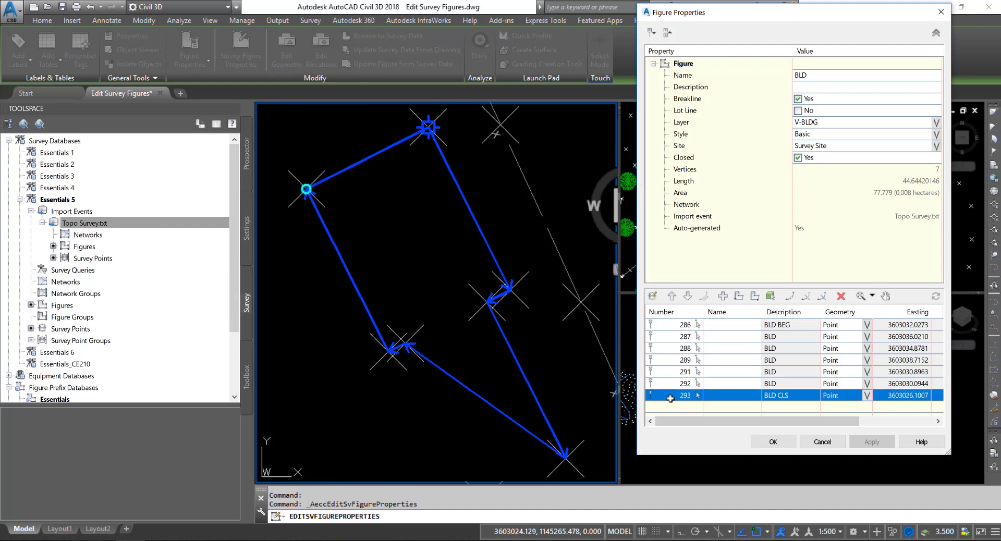
click(674, 329)
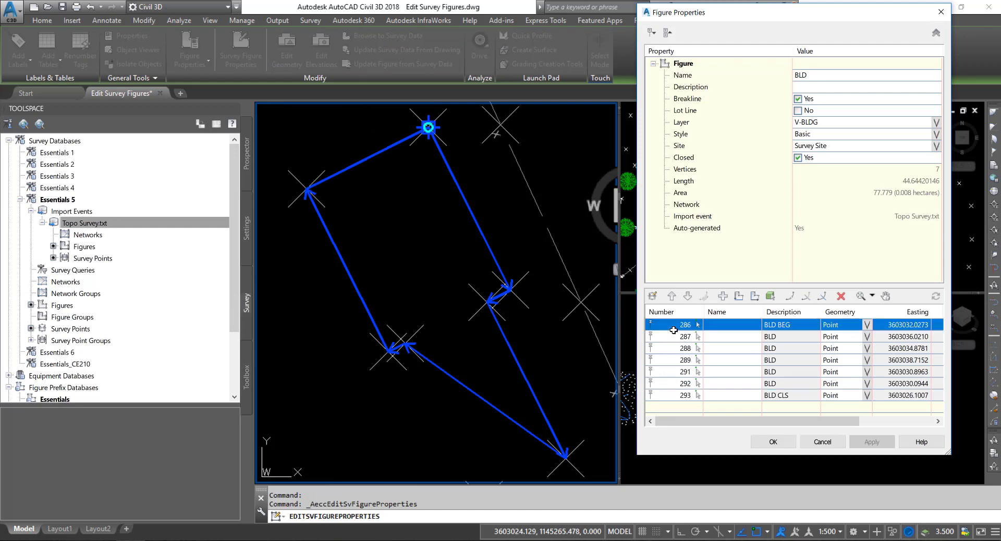
click(675, 337)
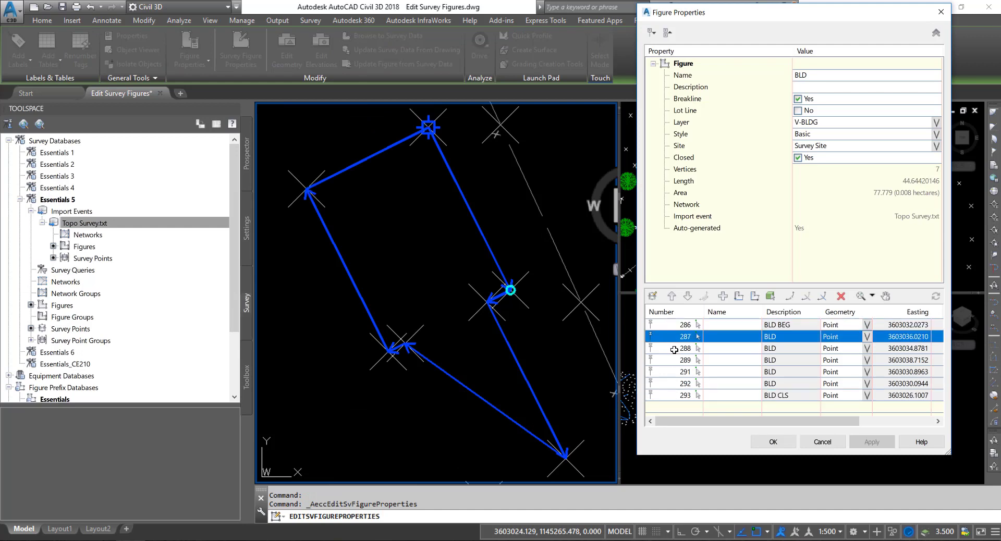
click(674, 350)
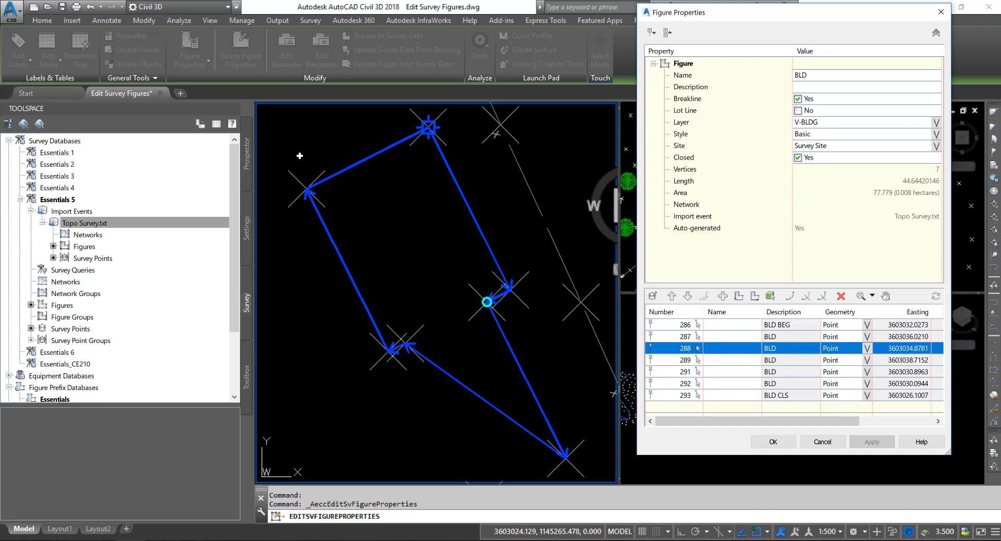
click(840, 297)
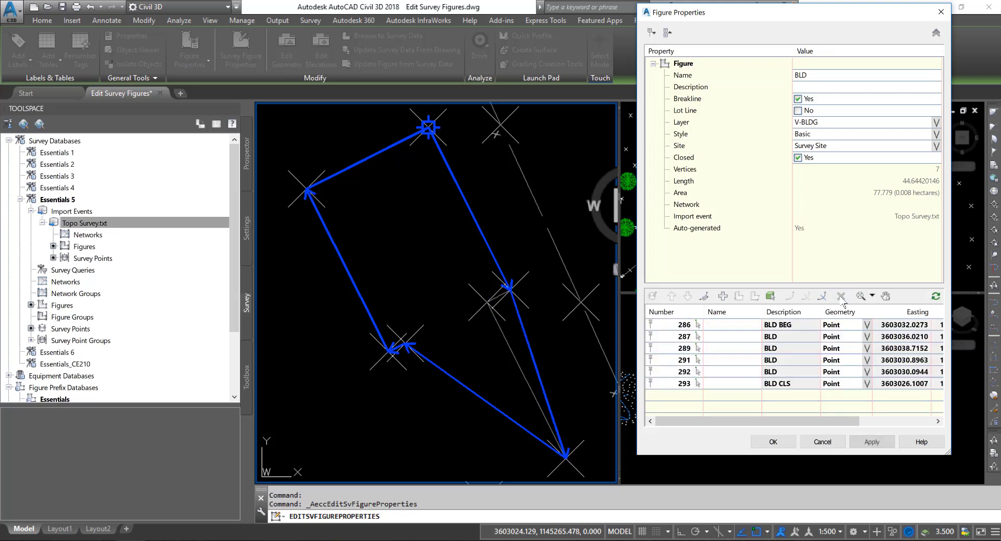
click(697, 348)
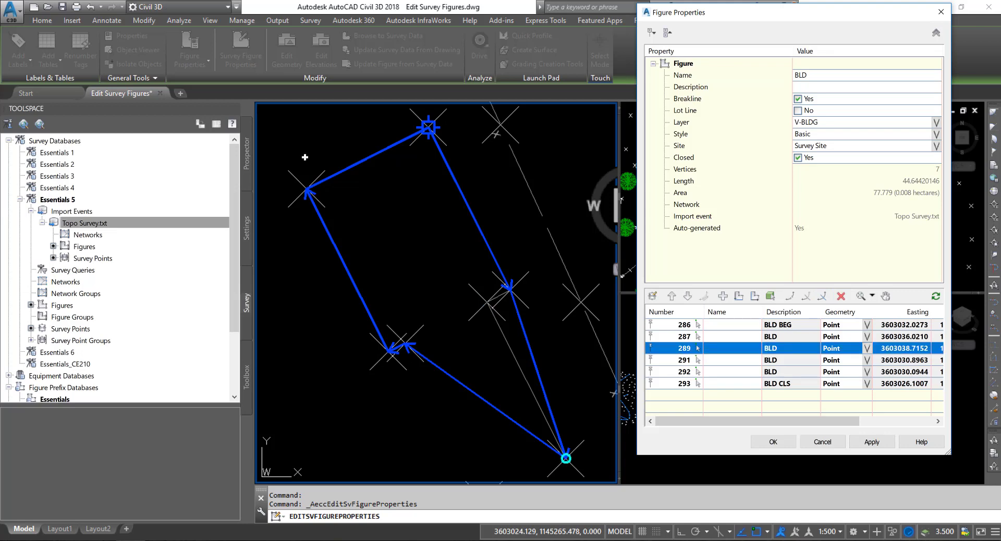
click(841, 296)
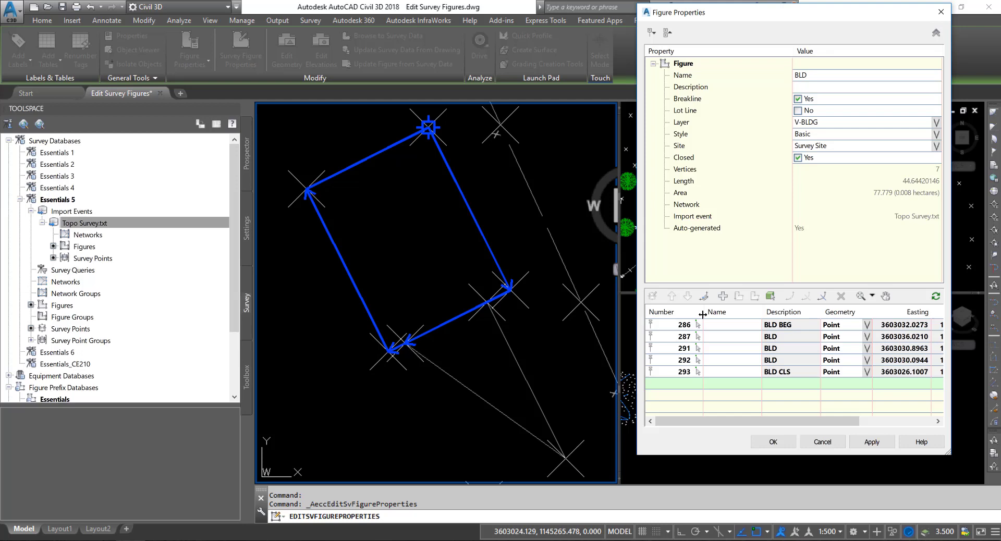
click(678, 349)
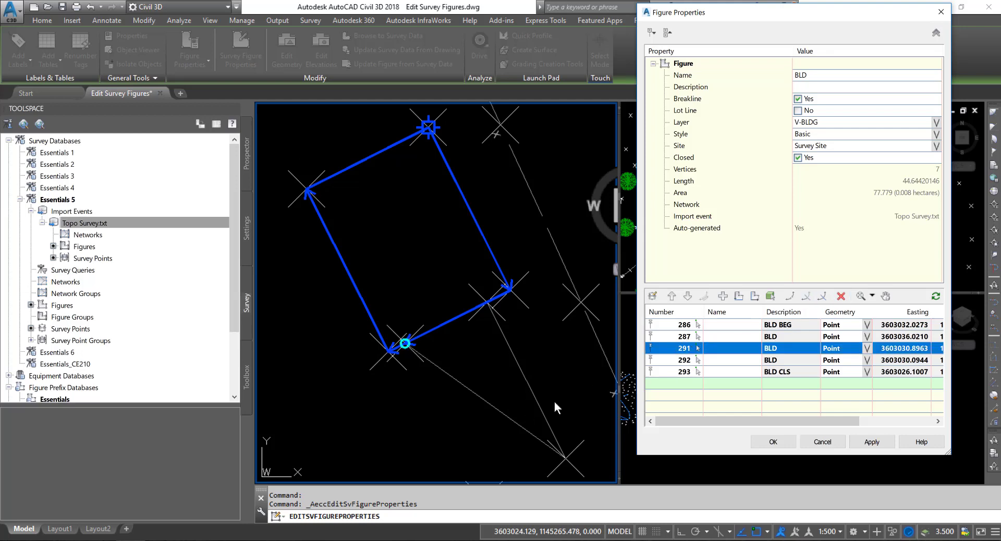
click(840, 297)
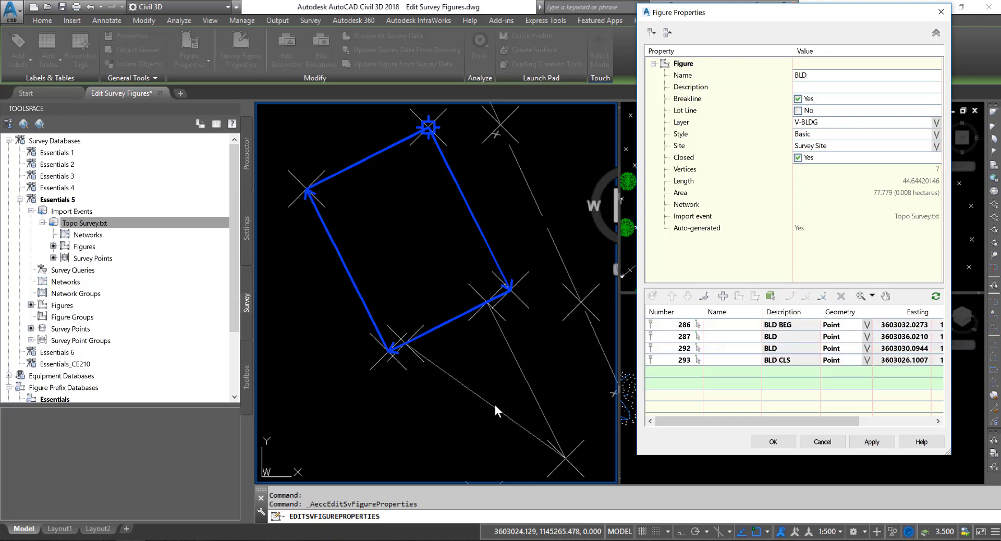
Check the figure's vertices 286, 287, 292 and 293 in the drawing and apply the vertex edits
click(683, 339)
click(681, 328)
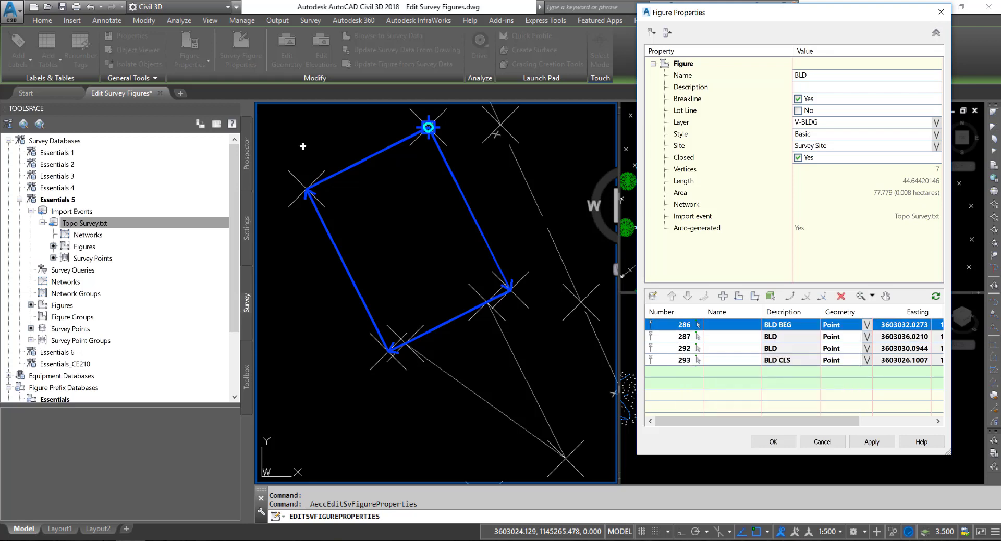
click(681, 337)
click(681, 349)
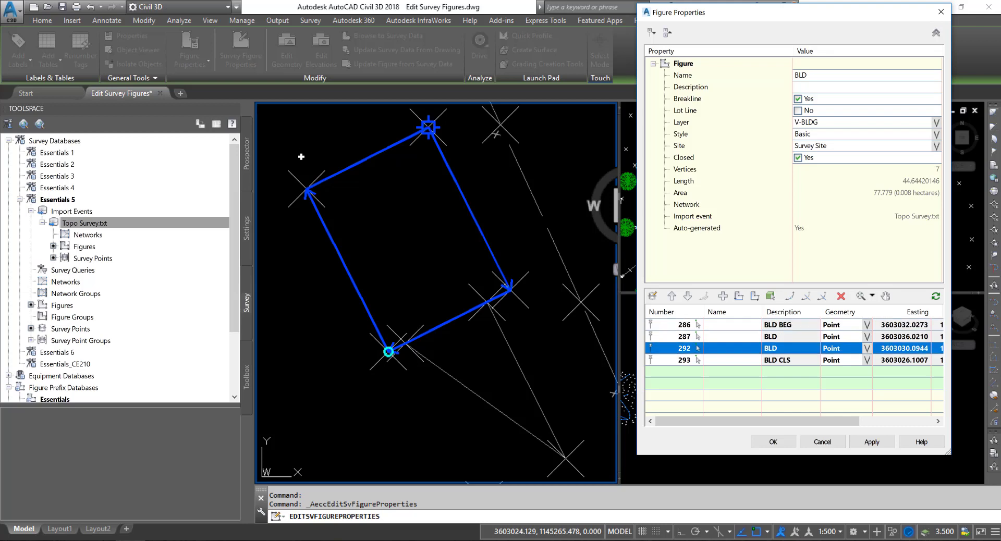
click(676, 360)
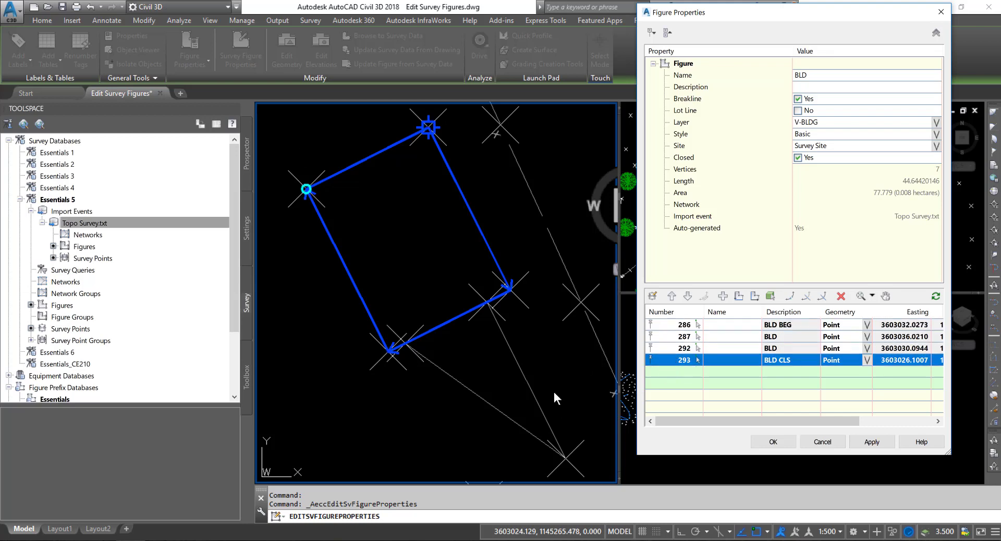
click(855, 444)
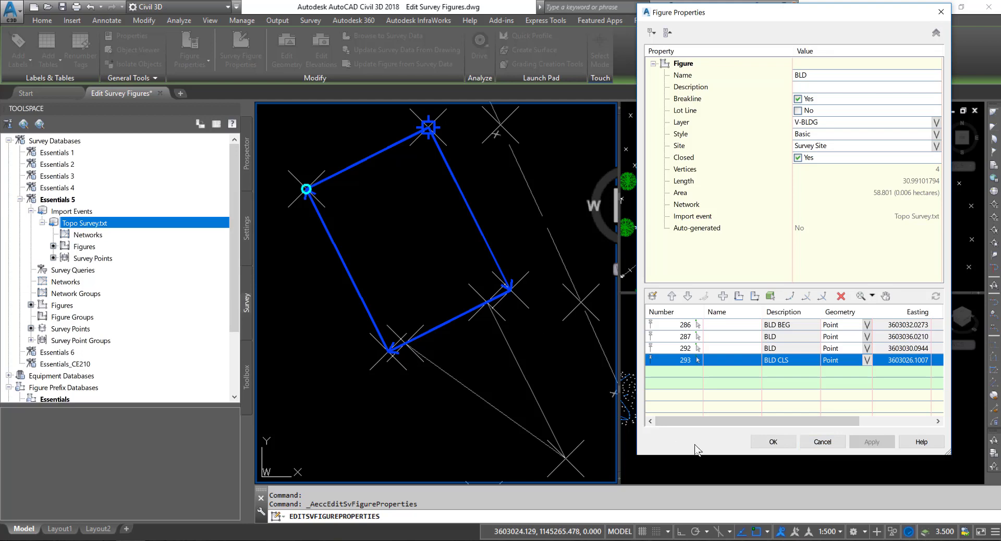
Accept the re-shaped building figure's properties and clear its selection in the drawing
click(762, 445)
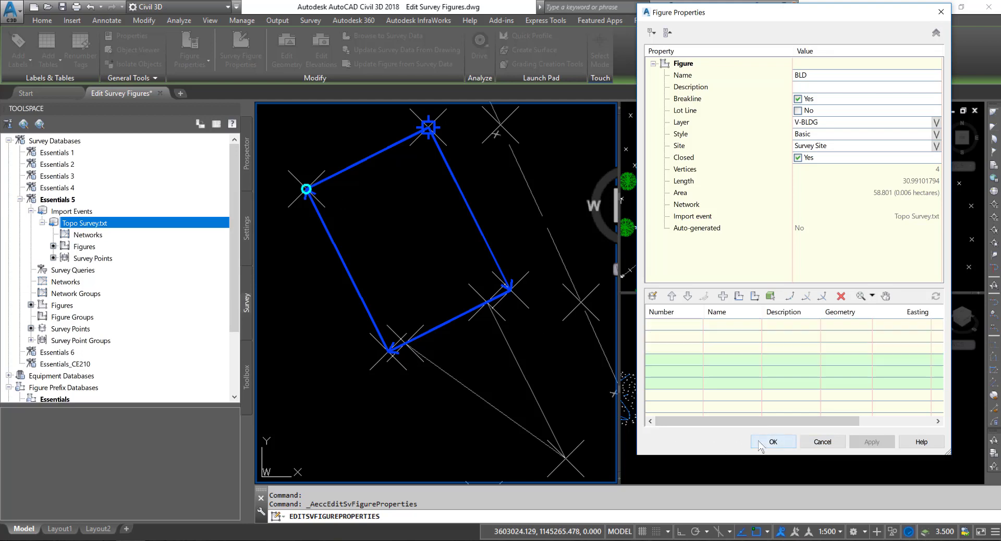
scroll(511, 364, down, 4)
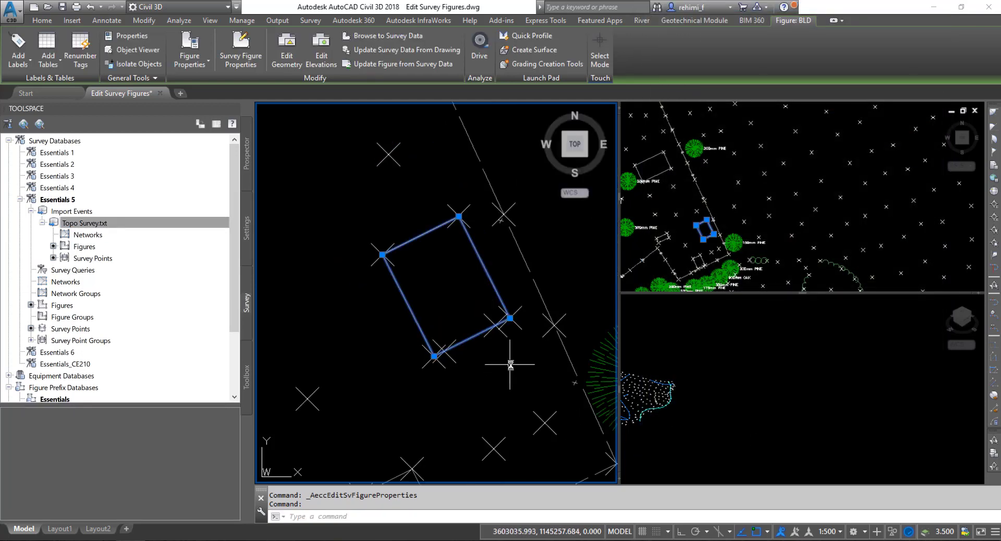
key(Escape)
key(Escape)
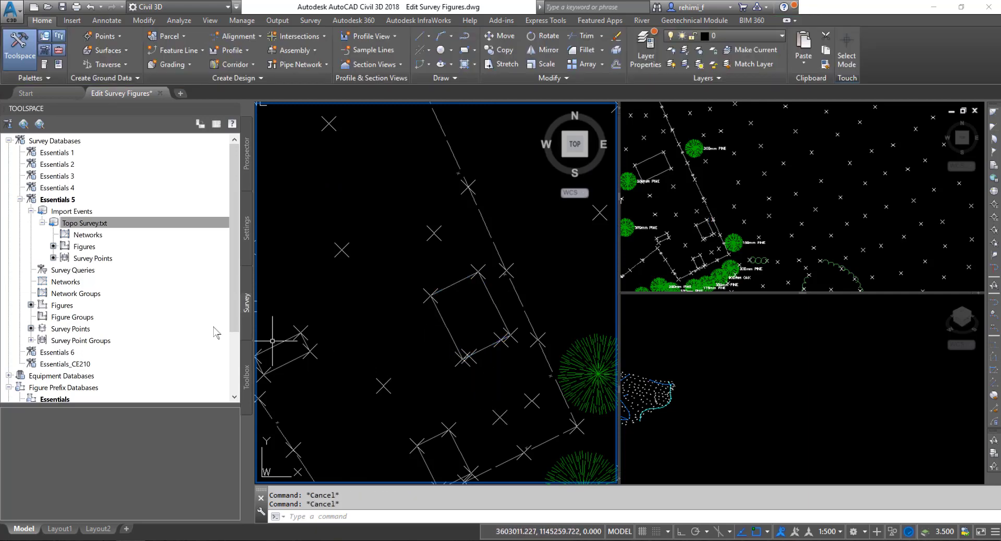
click(83, 247)
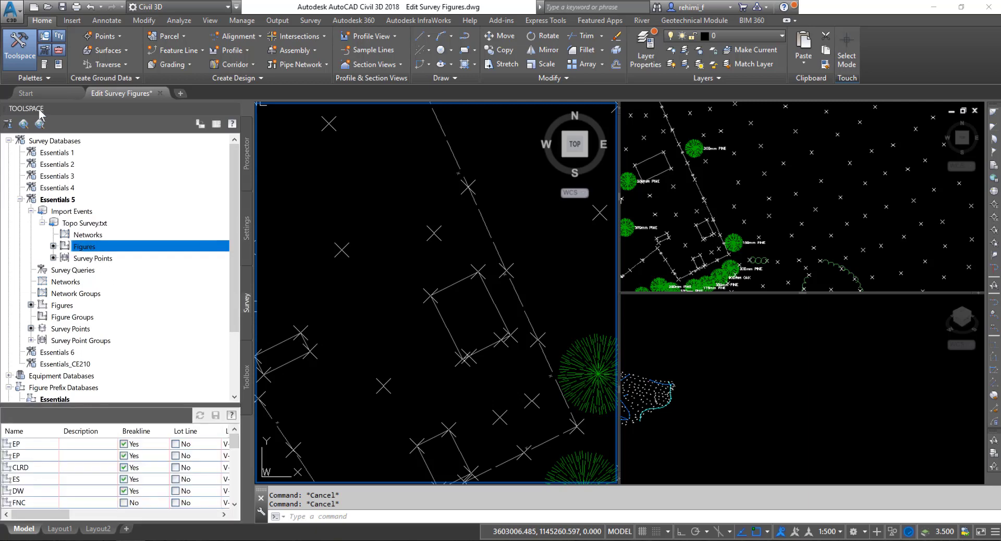
right_click(86, 246)
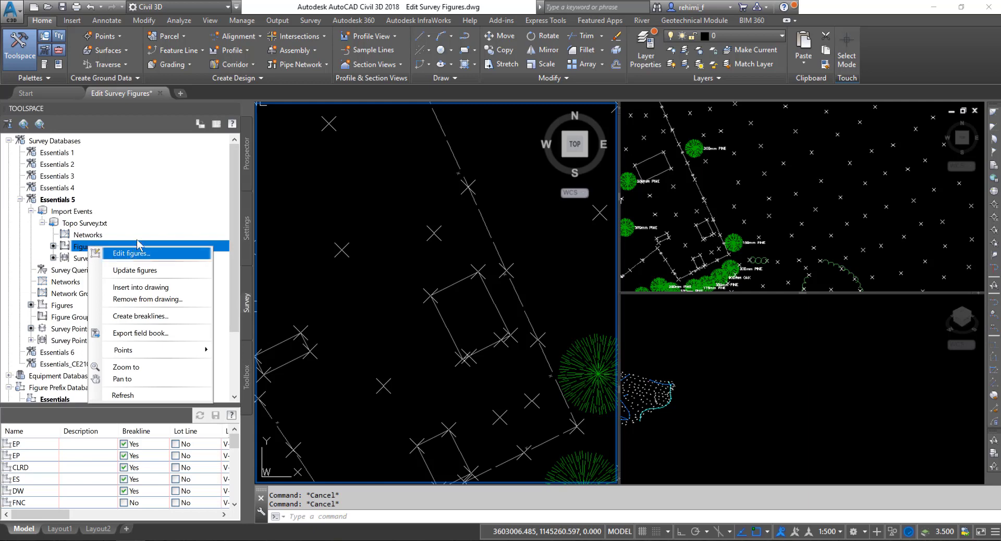
key(Escape)
click(63, 305)
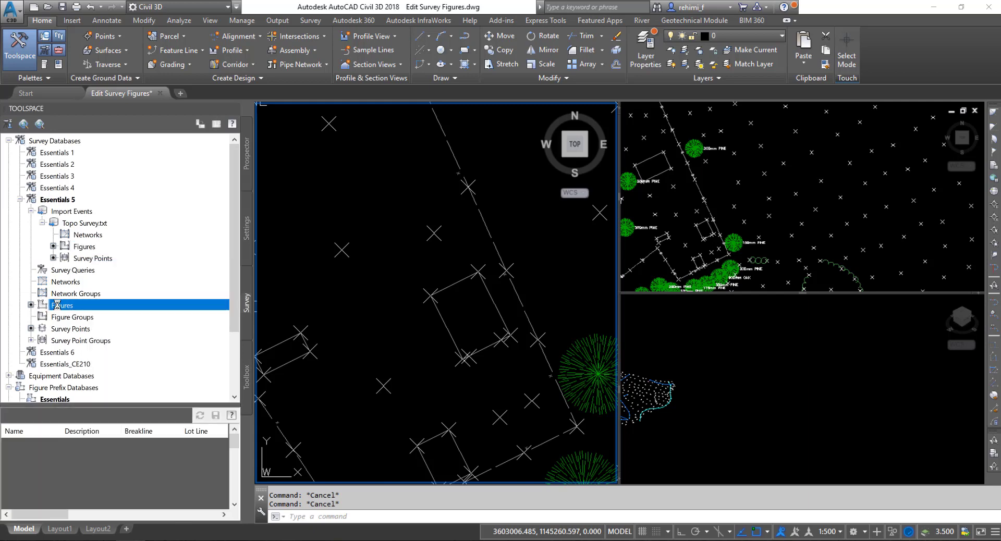
right_click(62, 306)
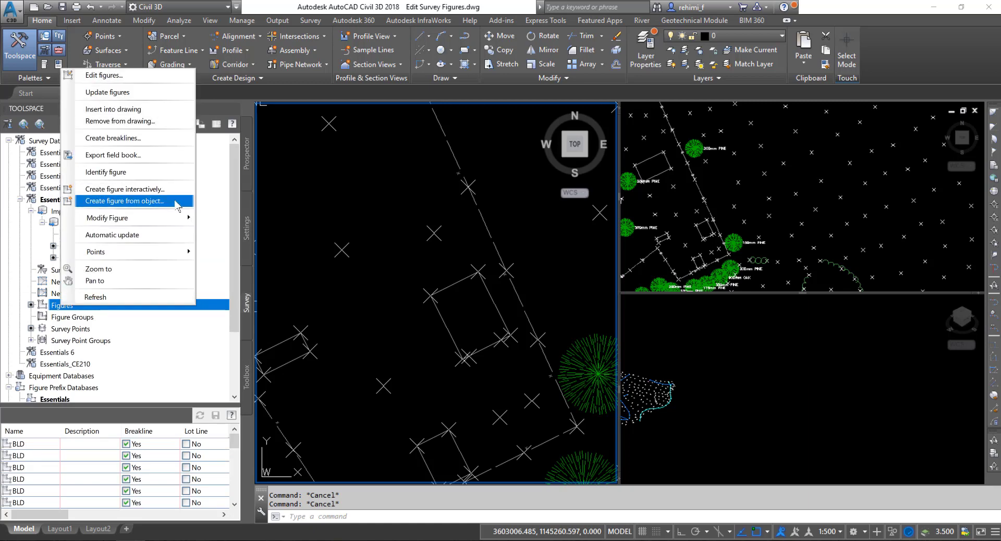
click(152, 190)
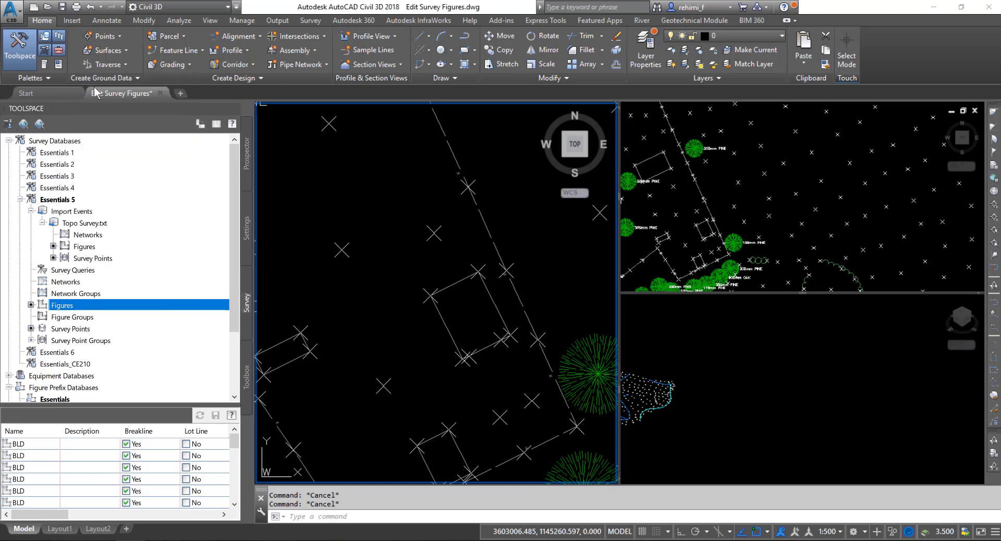
Open the Topo Survey.txt import event's figures in the Figures Editor for review and close the editor
click(85, 249)
right_click(87, 247)
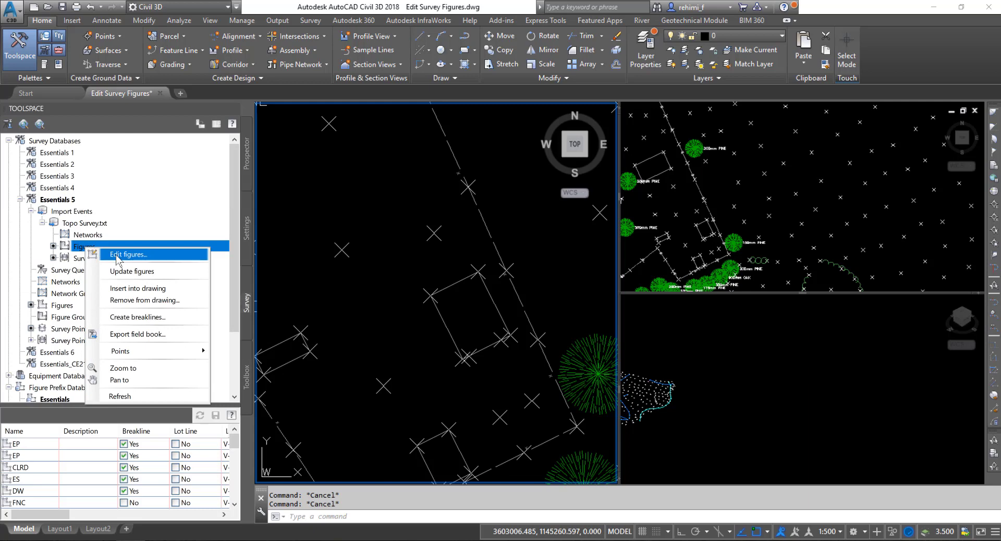
click(117, 257)
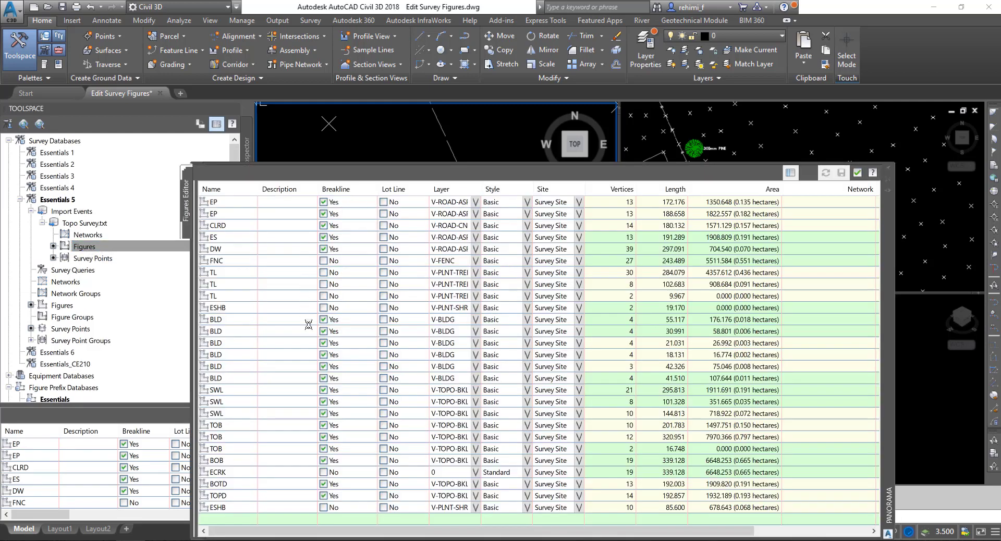
click(857, 172)
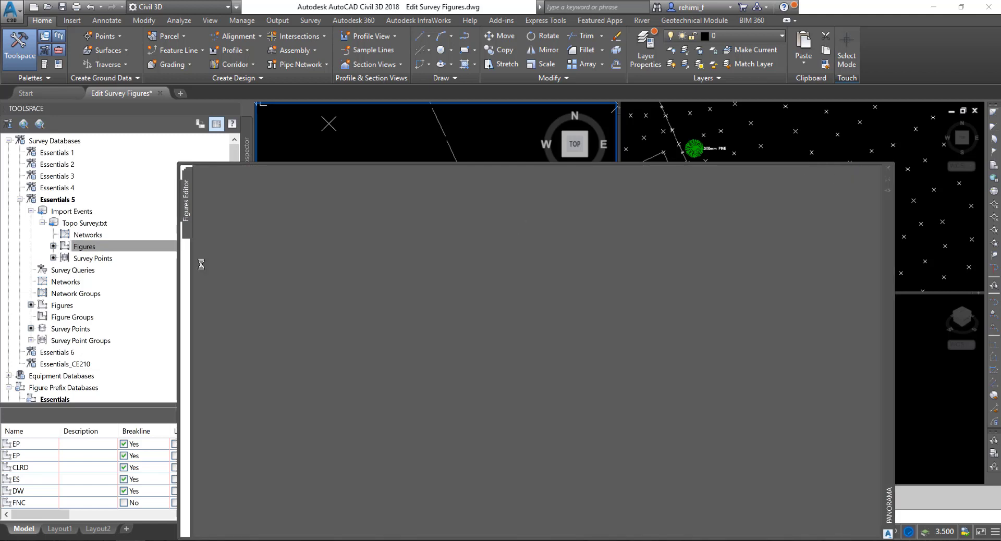
Start creating a figure interactively in the Essentials 5 survey database and name it BLD2
click(63, 308)
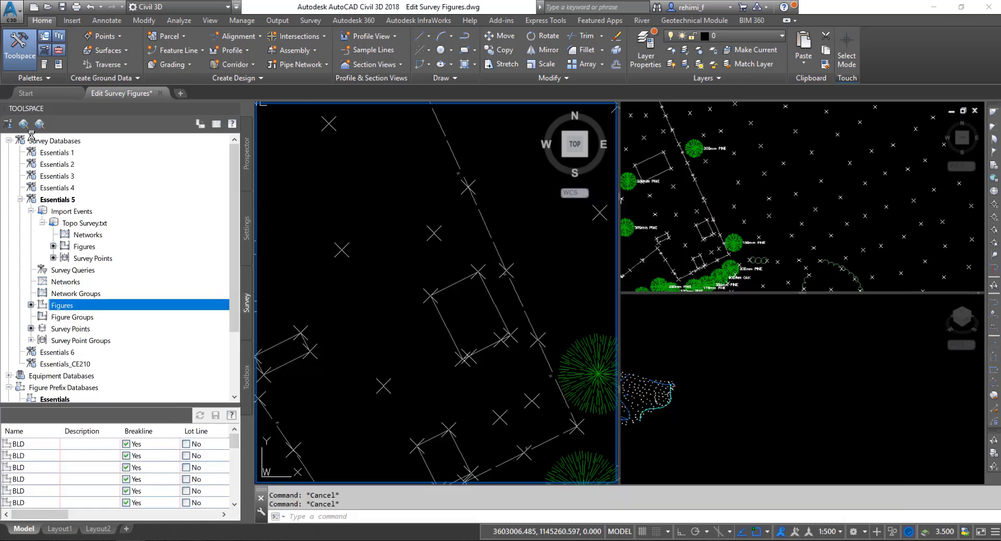
right_click(67, 306)
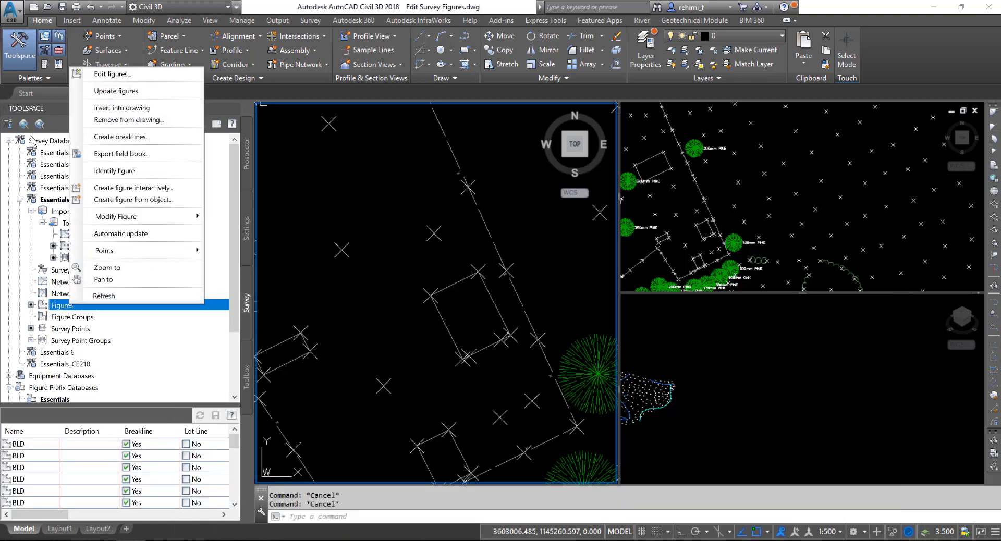
click(139, 193)
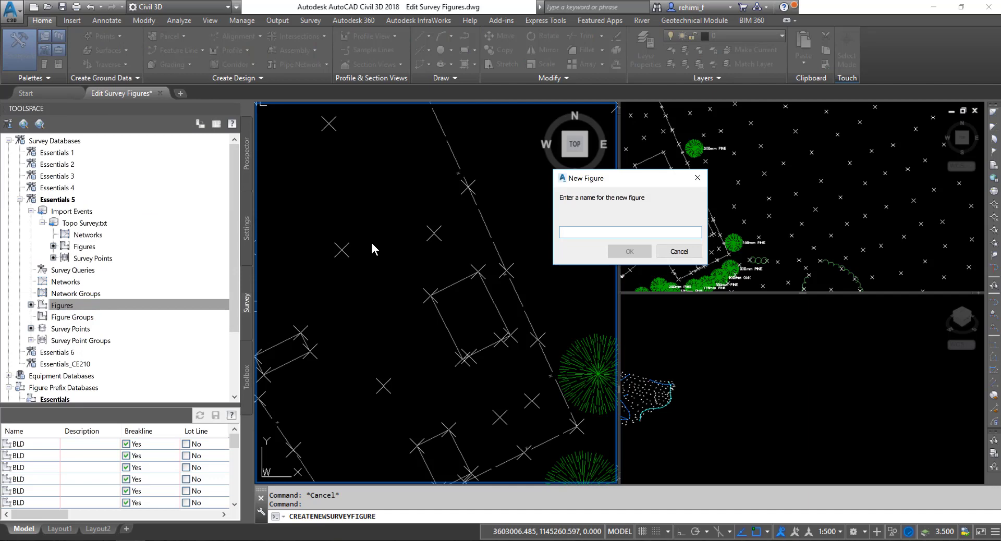
text(BLD2)
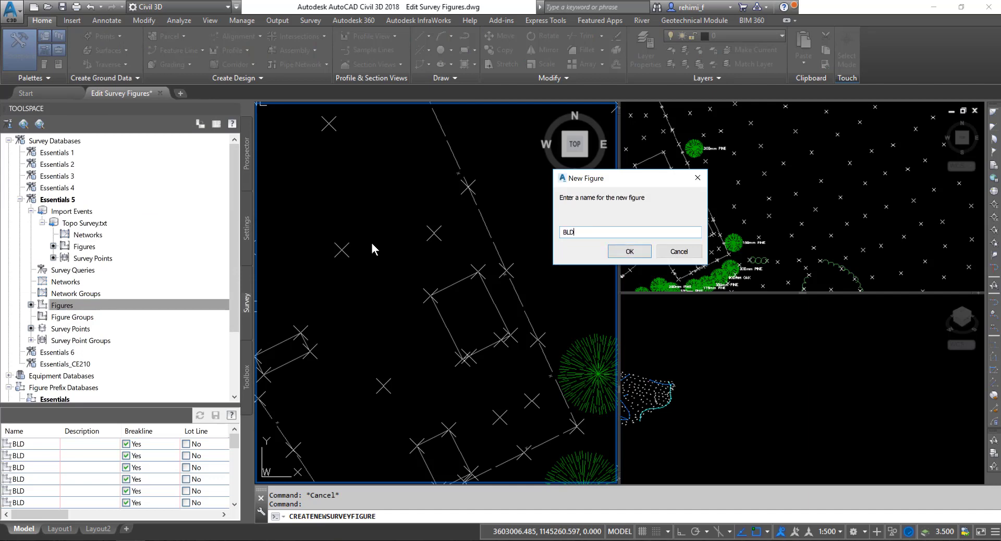
click(631, 251)
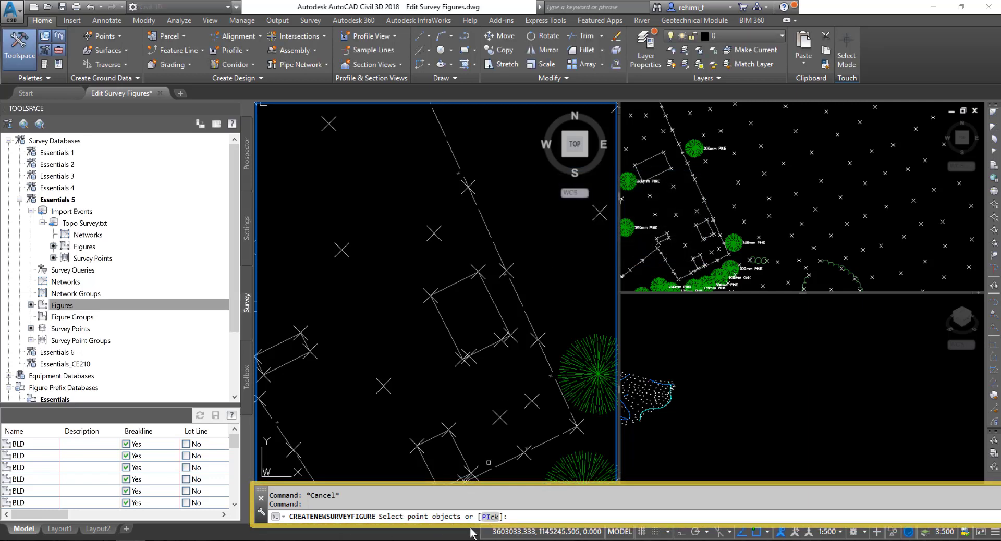
Build figure BLD2 from survey points 290, 291, 288 and 289, in that order, south of the re-shaped building
click(500, 417)
scroll(465, 358, up, 8)
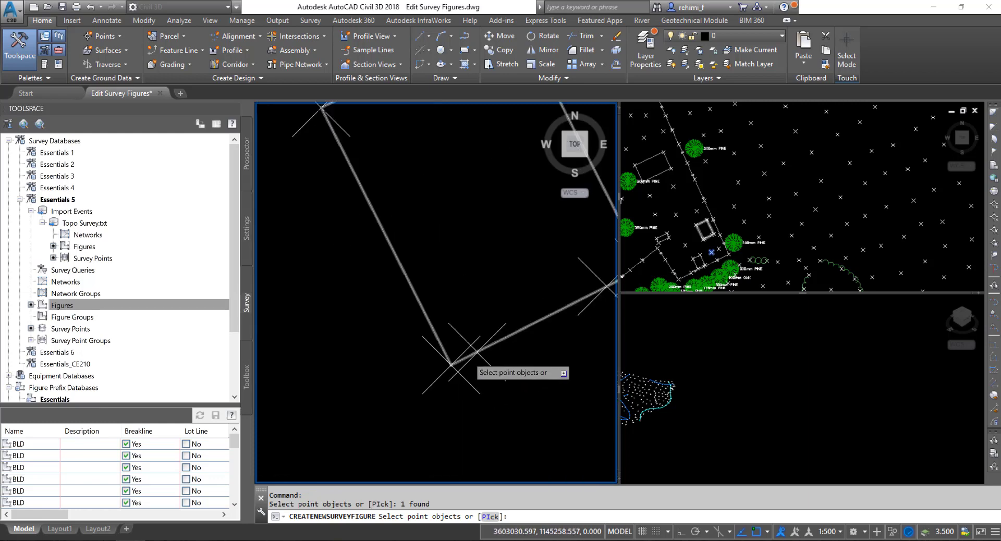
click(497, 365)
scroll(497, 364, down, 5)
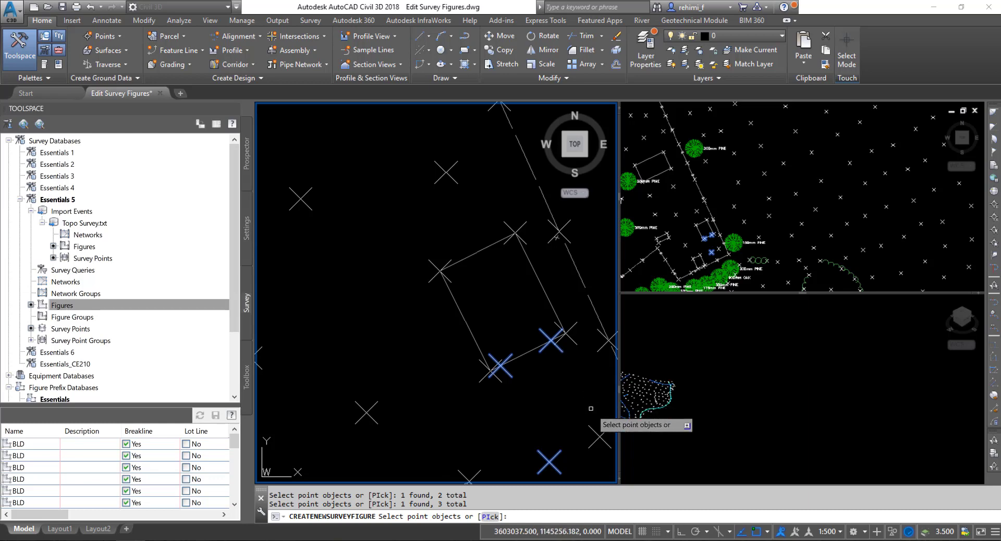
click(600, 437)
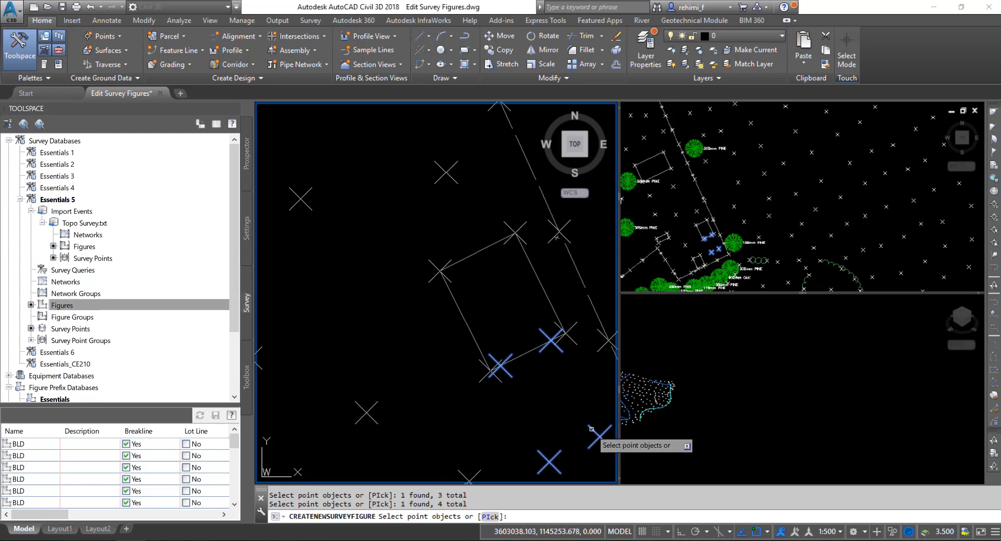
right_click(552, 391)
click(563, 396)
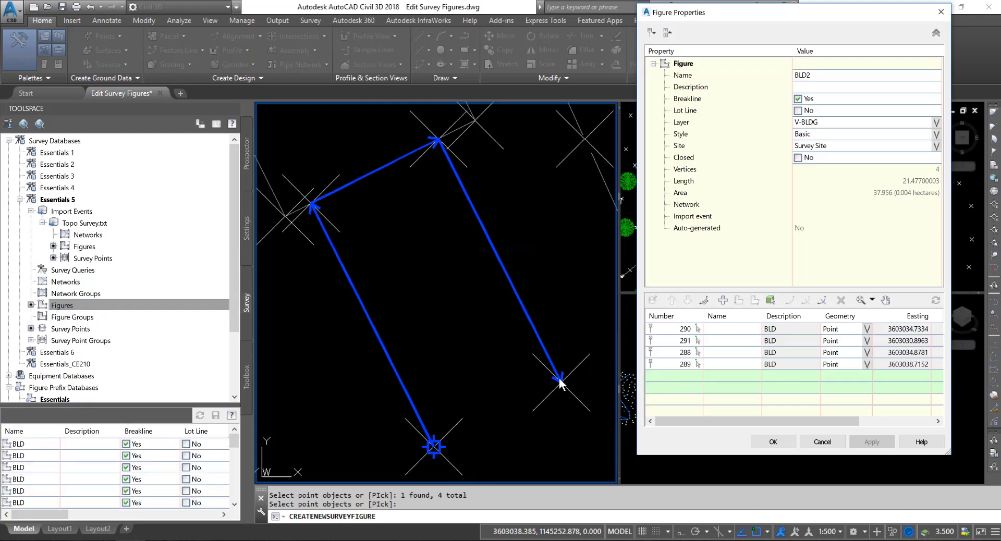
Check vertex 289 of BLD2 in the drawing, set the figure's Closed property to Yes and accept the properties
click(671, 365)
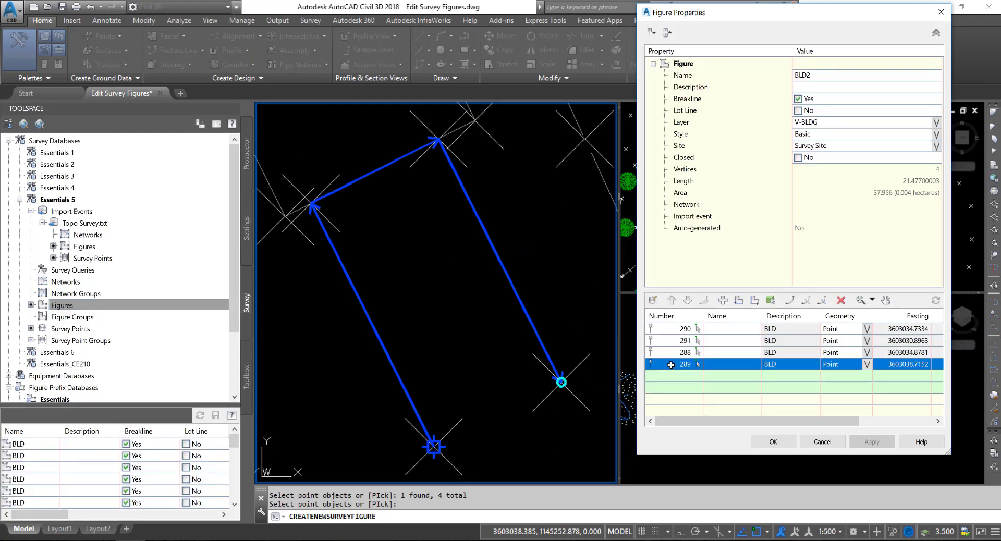
click(820, 157)
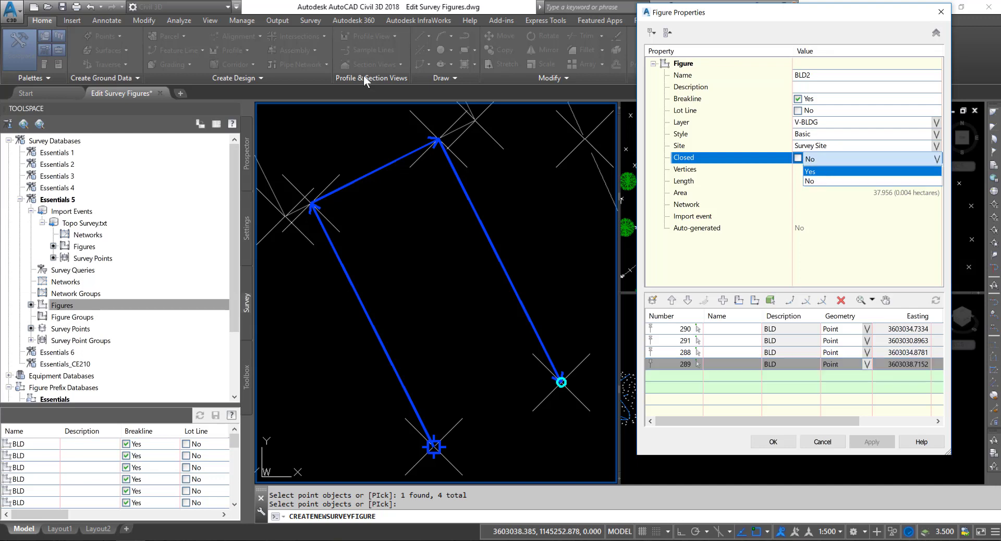
click(872, 441)
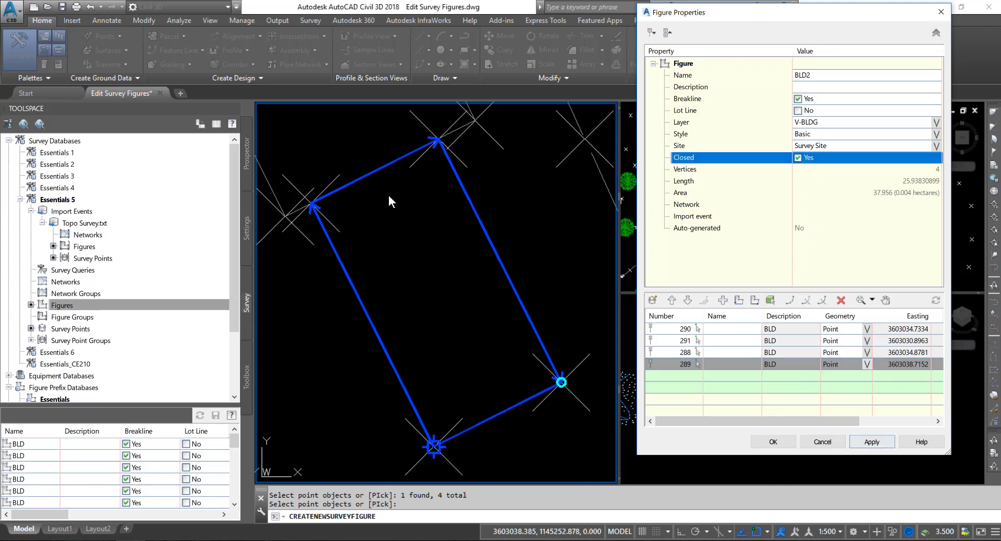
click(773, 442)
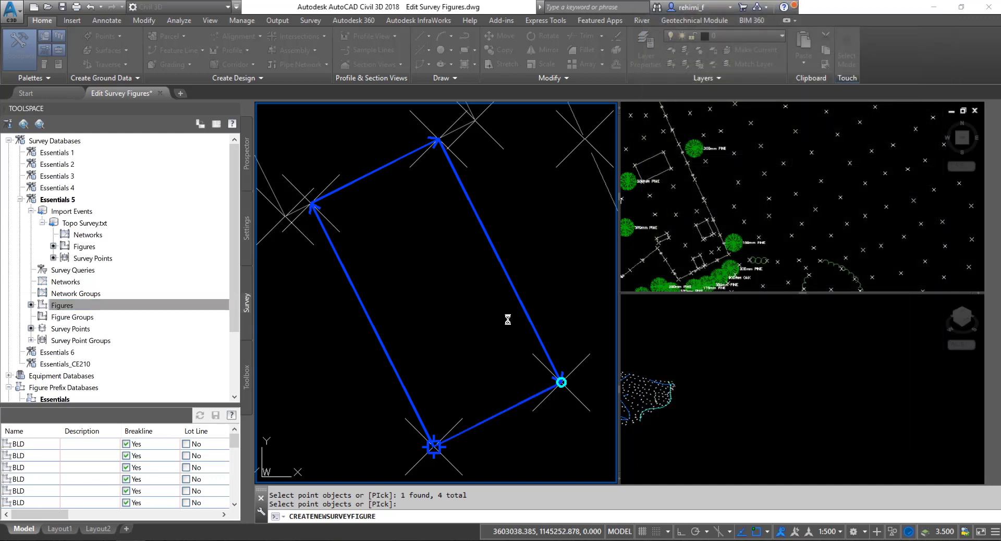
Select the triangular building figure west of the 200mm HOLLY and open its Survey Figure Properties
scroll(476, 307, down, 5)
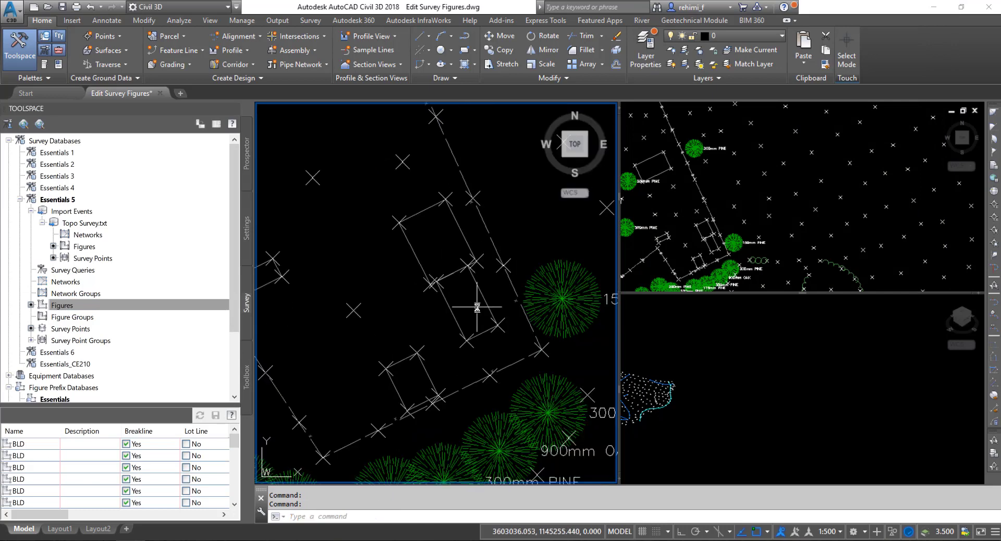
middle_drag(374, 290, 482, 266)
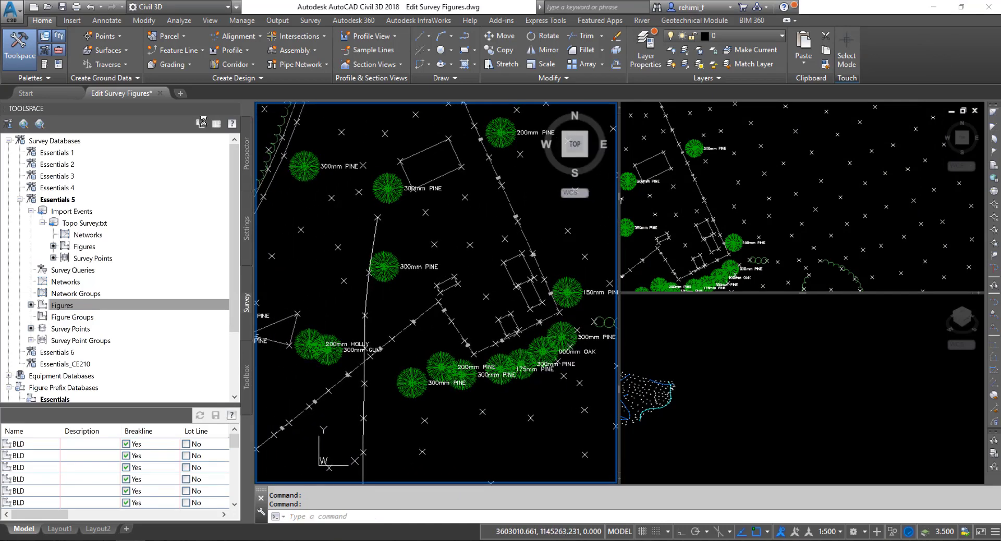
middle_drag(404, 269, 450, 240)
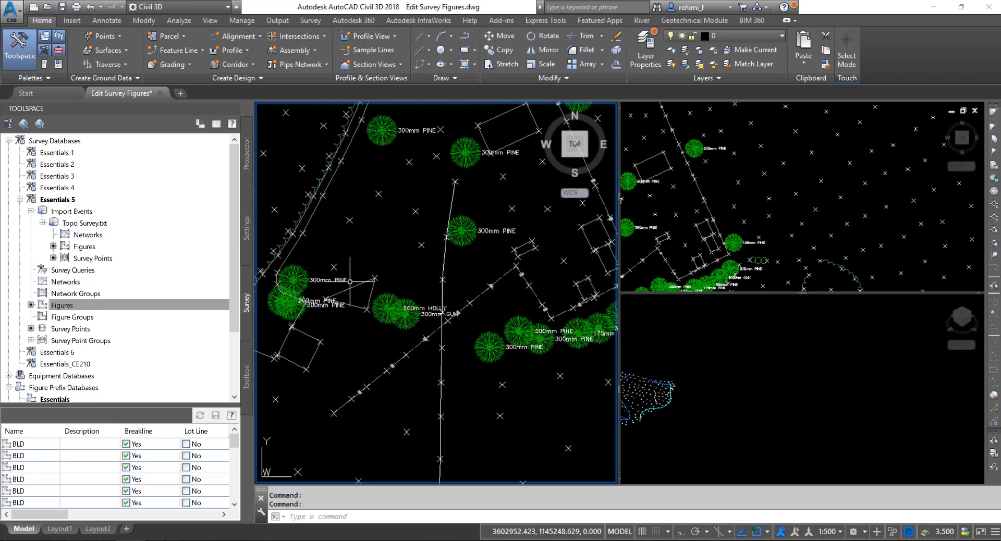
scroll(346, 284, up, 6)
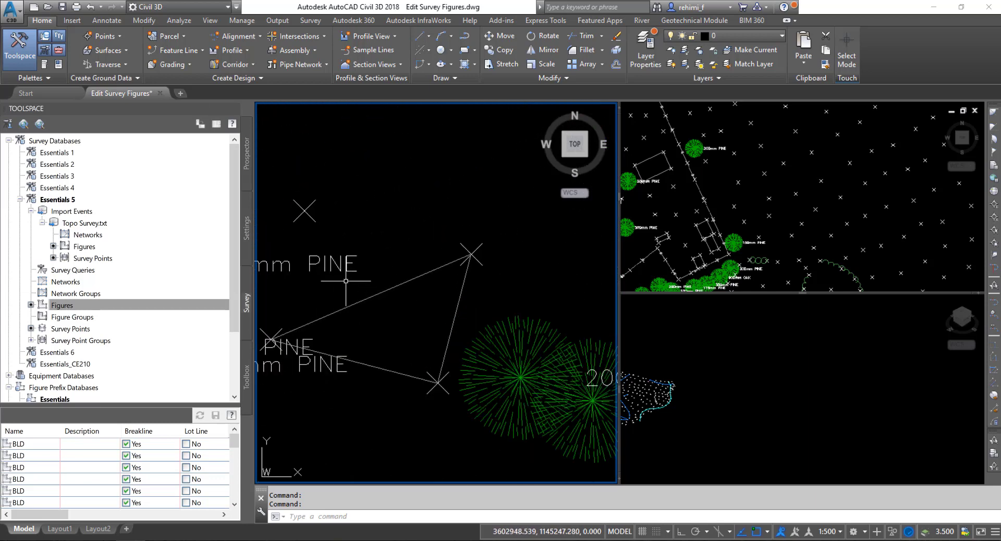
click(398, 285)
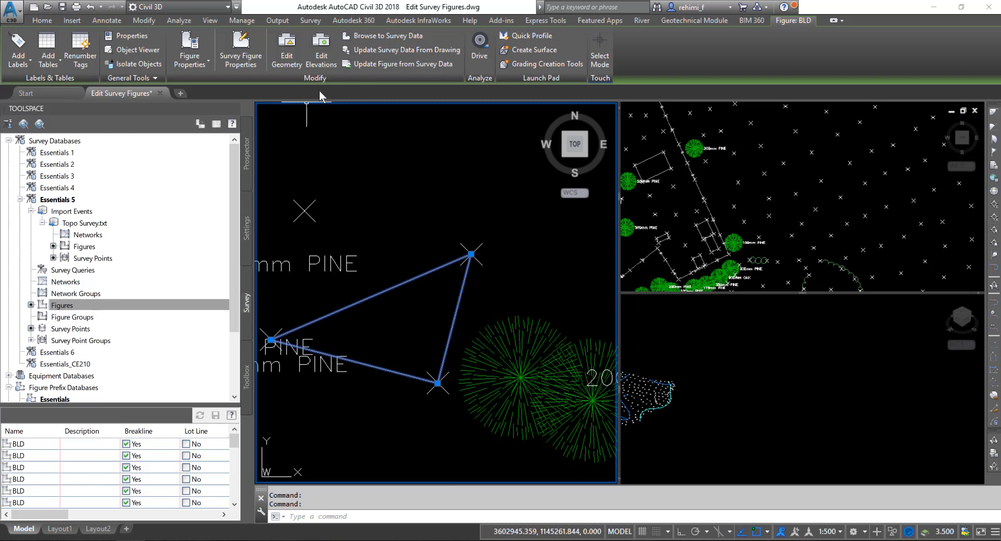
click(240, 49)
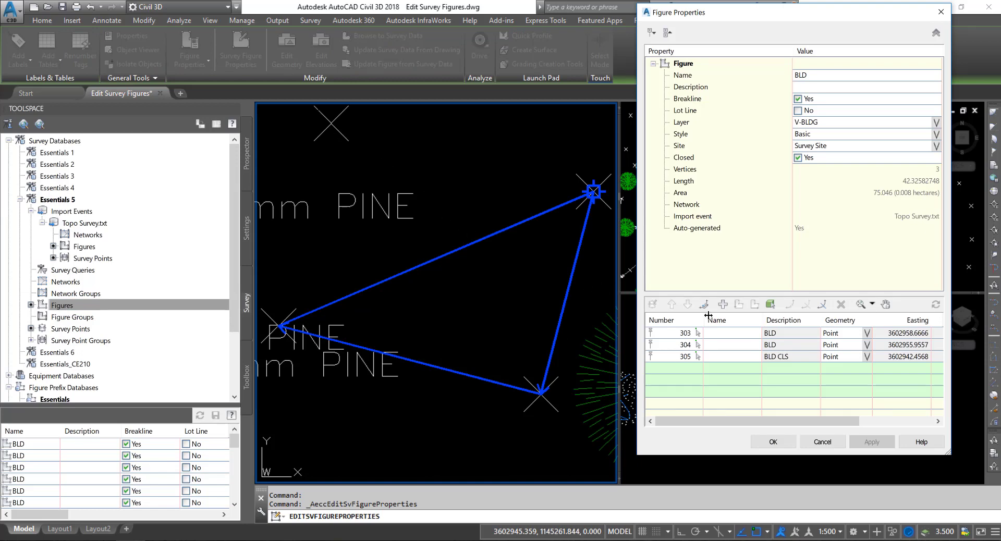
Add survey point 302 as a fourth vertex after point 305 in the triangular building figure and apply the change
click(723, 304)
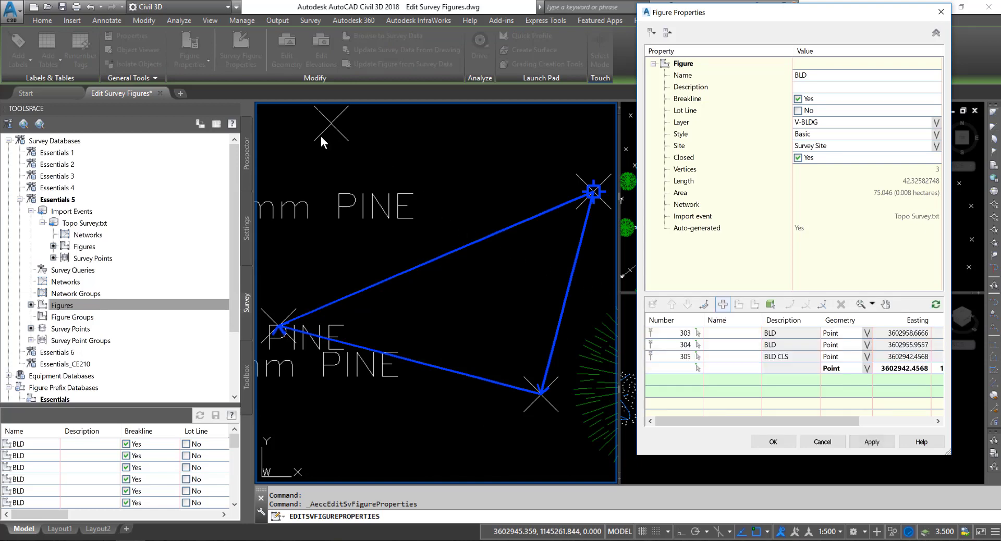
click(685, 369)
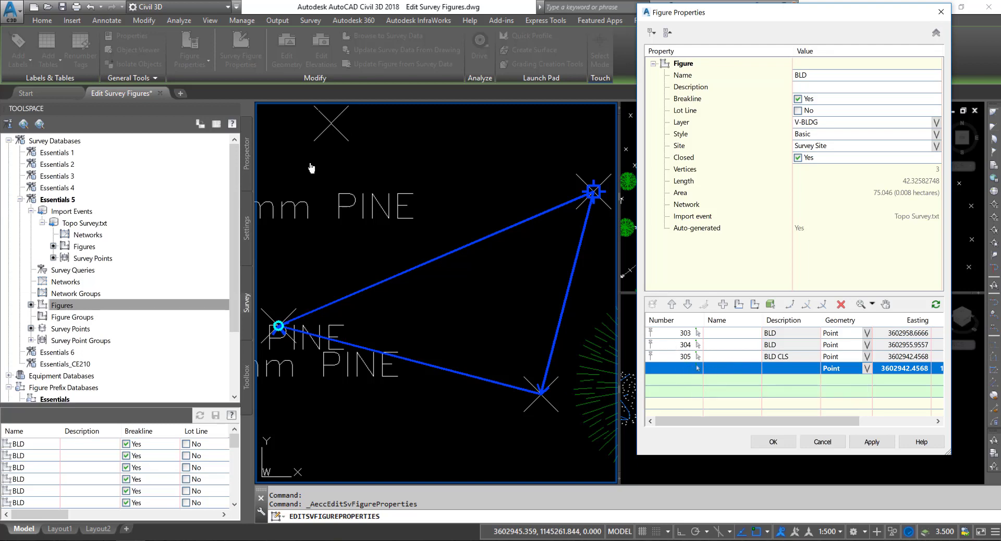
click(331, 123)
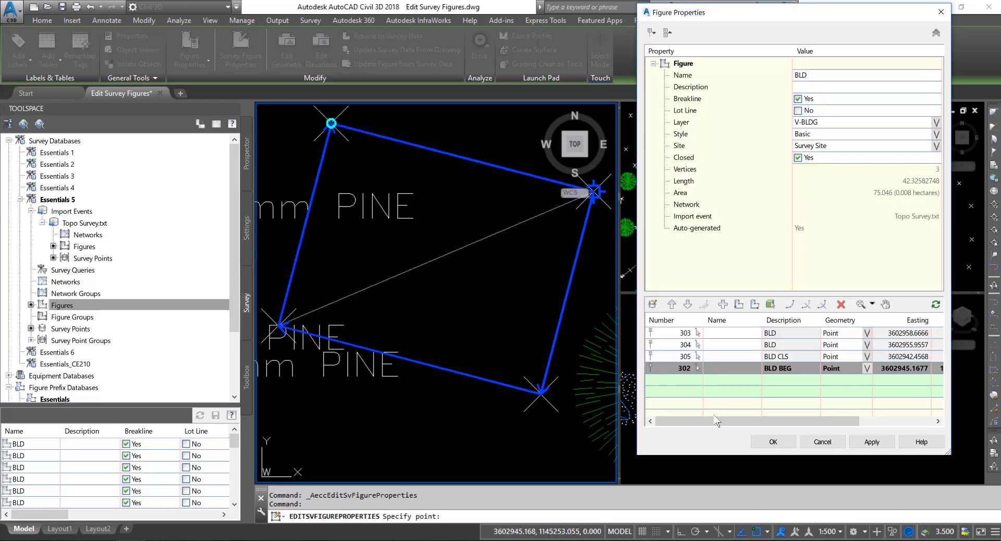
click(872, 442)
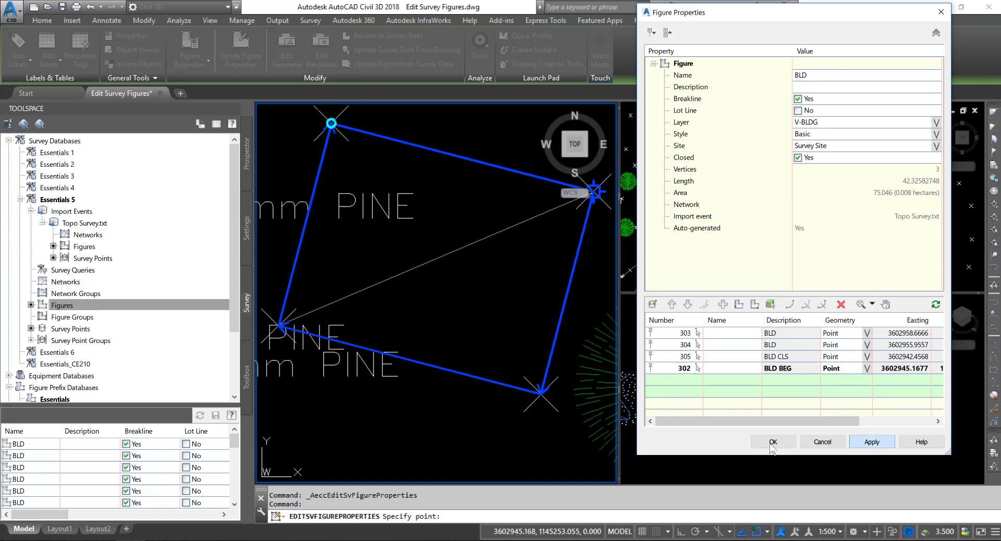
click(772, 443)
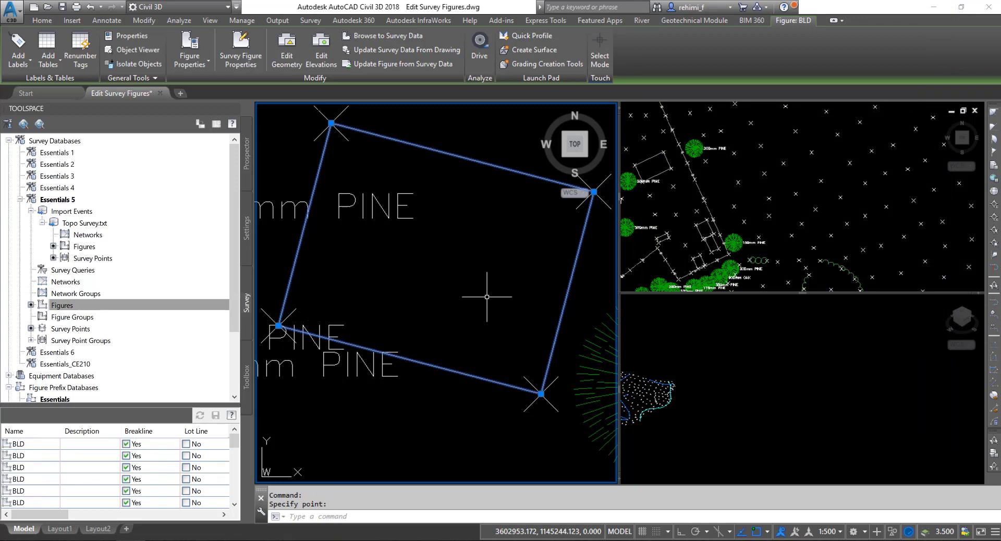
Inspect the corrected building figures across the survey site and clear the selection of the re-shaped building west of the 200mm HOLLY
scroll(487, 298, down, 4)
scroll(487, 297, down, 4)
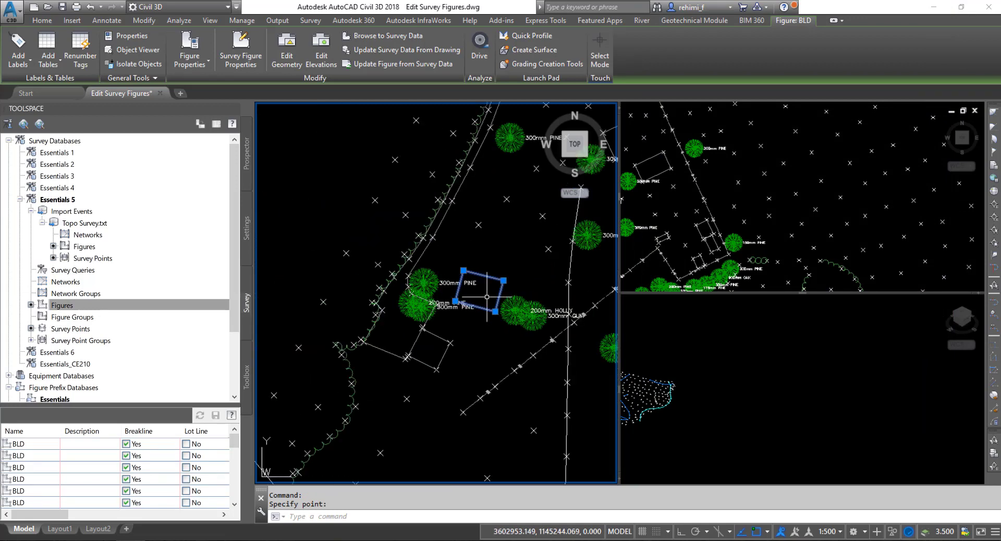
scroll(487, 297, down, 6)
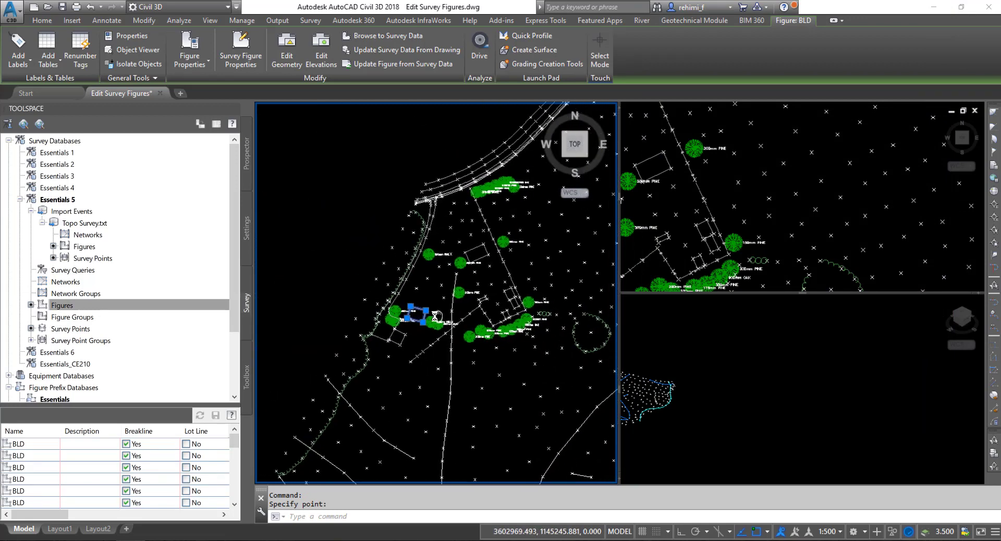
scroll(481, 306, up, 8)
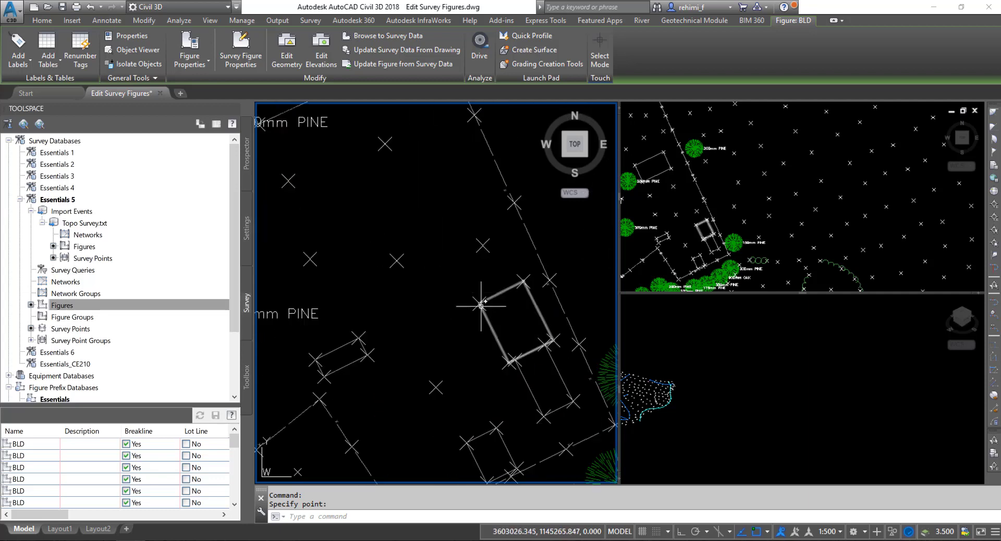
scroll(454, 294, down, 5)
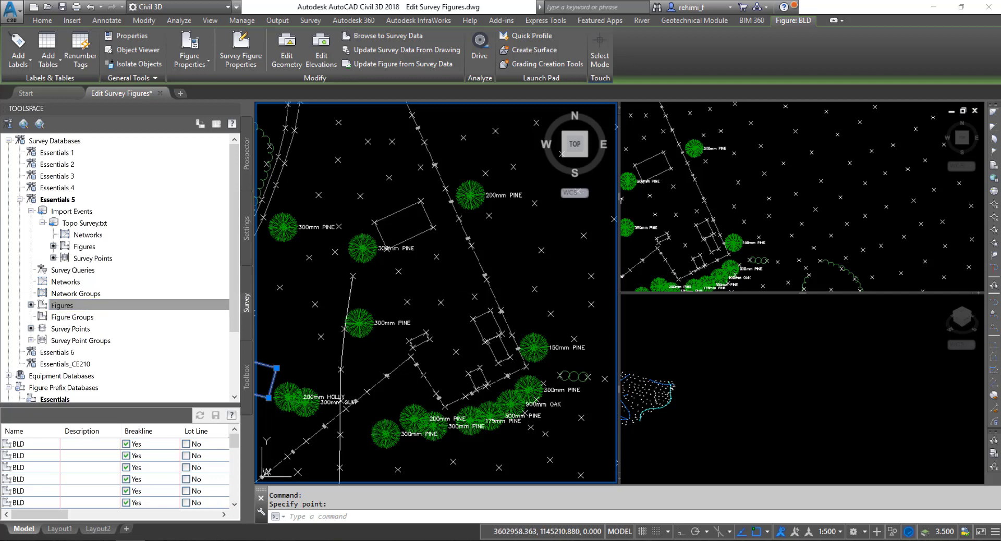
key(alt+Tab)
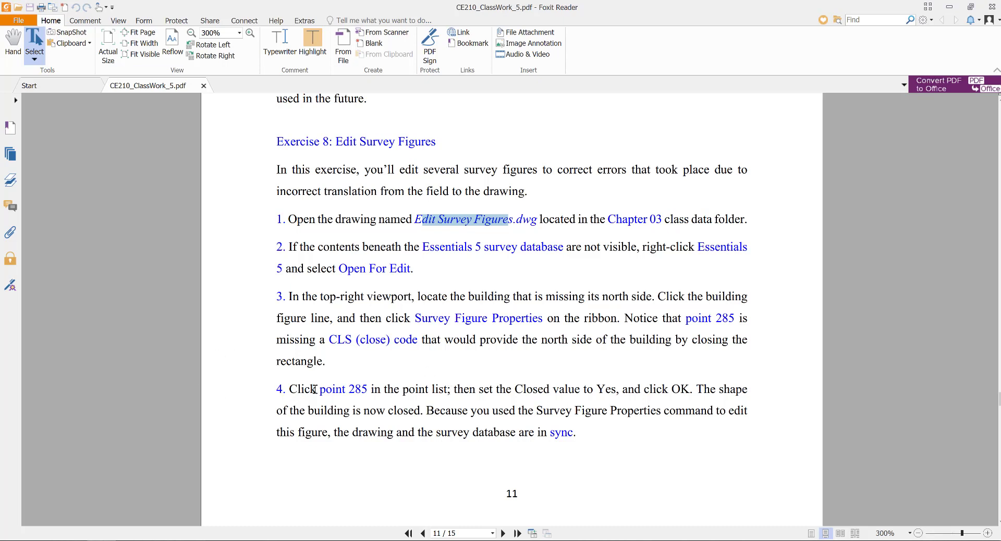
key(alt+Tab)
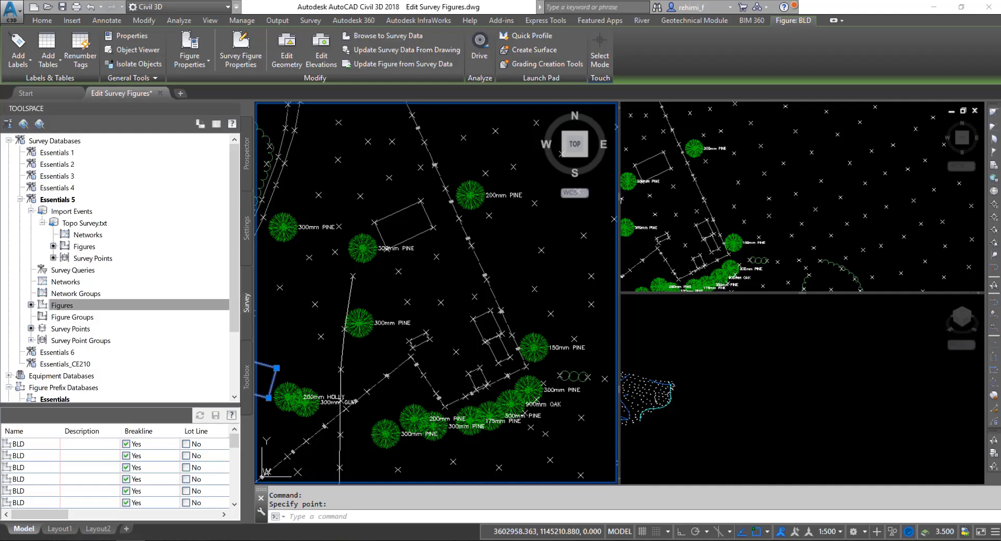
middle_drag(299, 359, 383, 323)
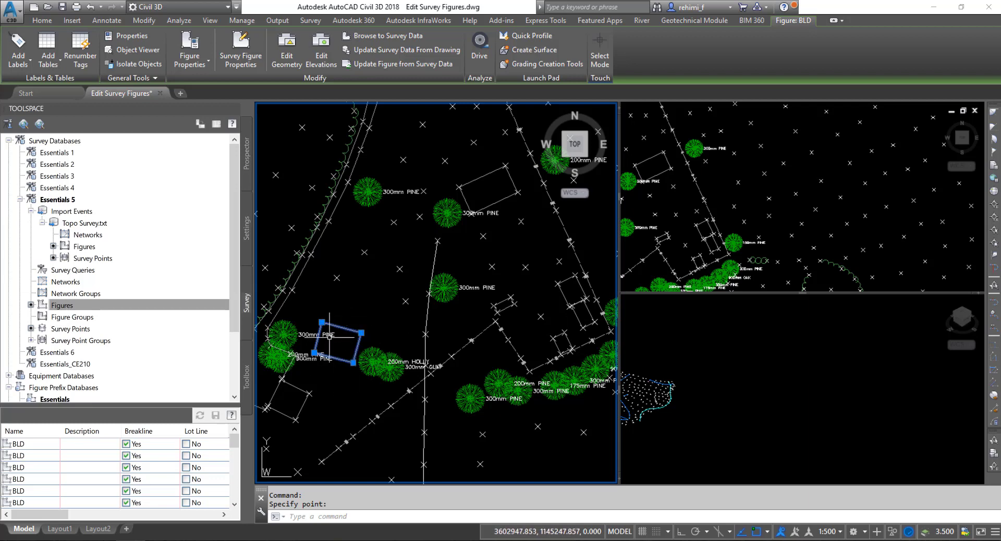
key(Escape)
key(Escape)
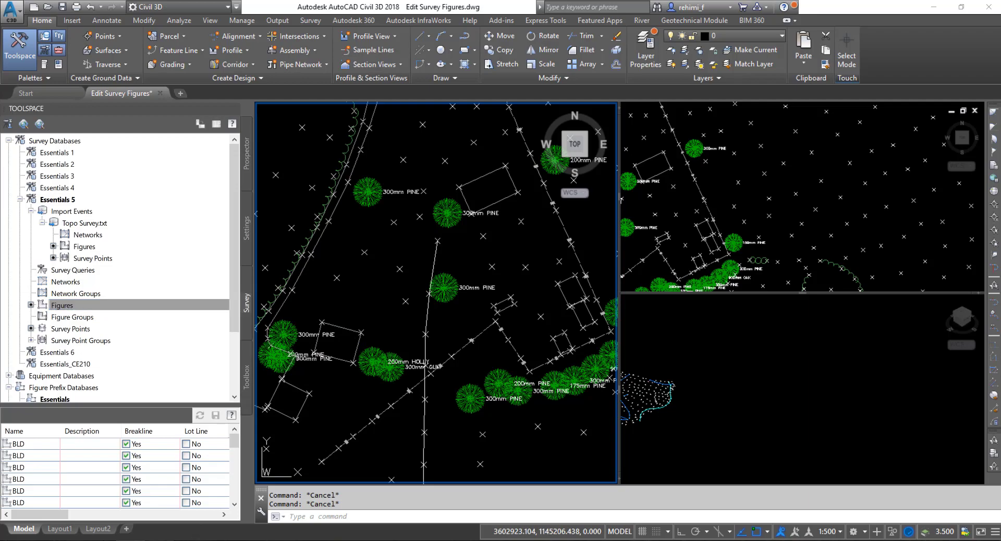
Switch to CE210_ClassWork_5.pdf in Foxit Reader and review the Exercise 8 instructions from step 1 through to the Creating Additional Points section
key(alt+Tab)
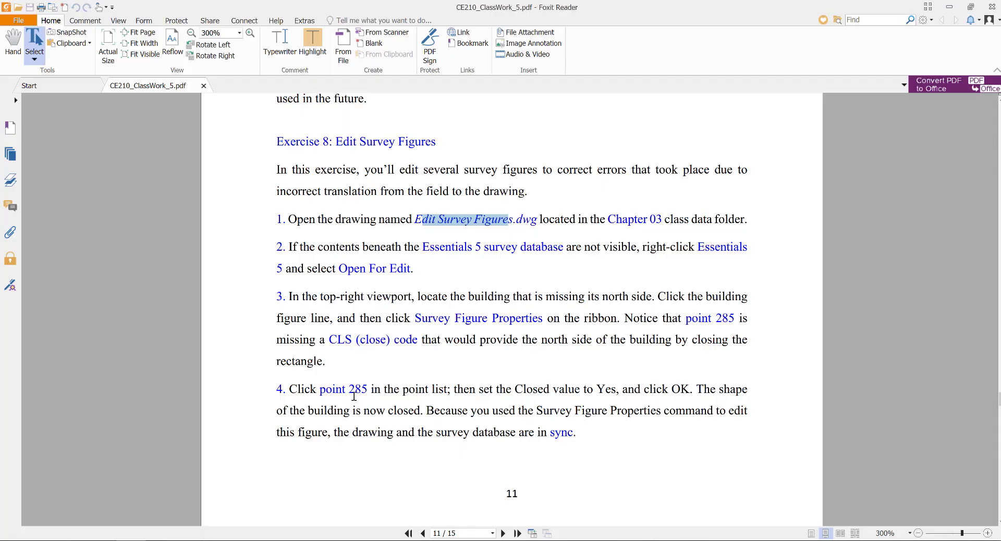
click(415, 343)
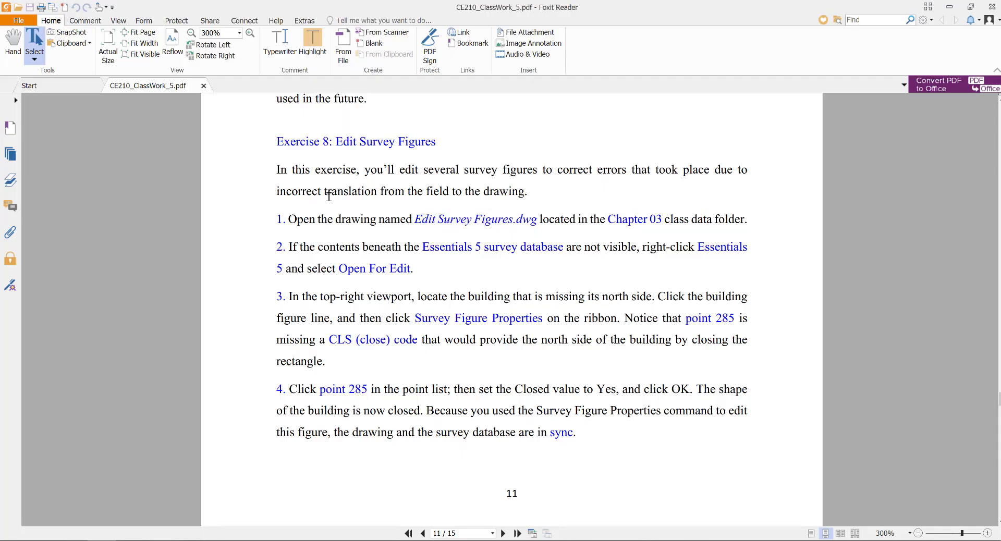
scroll(334, 245, down, 1)
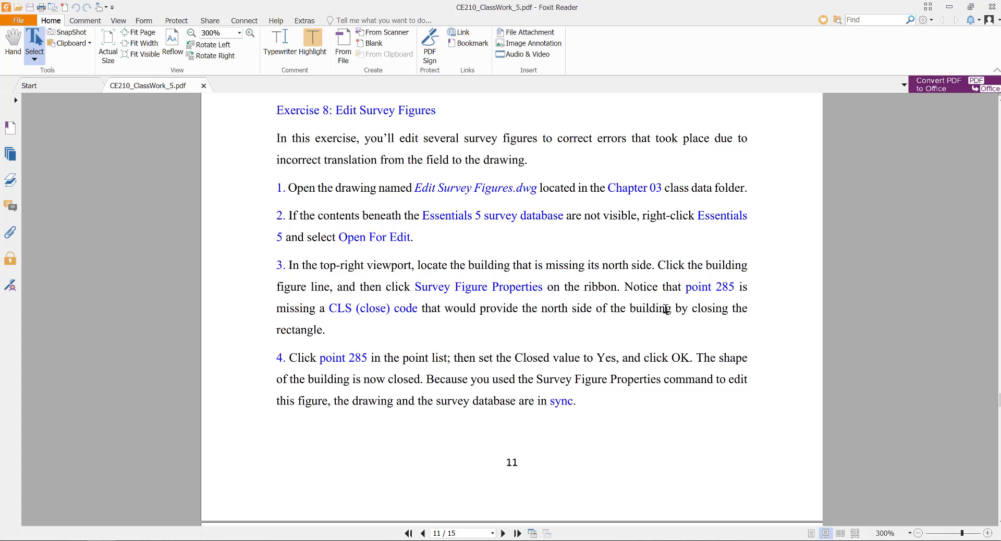
scroll(665, 309, down, 1)
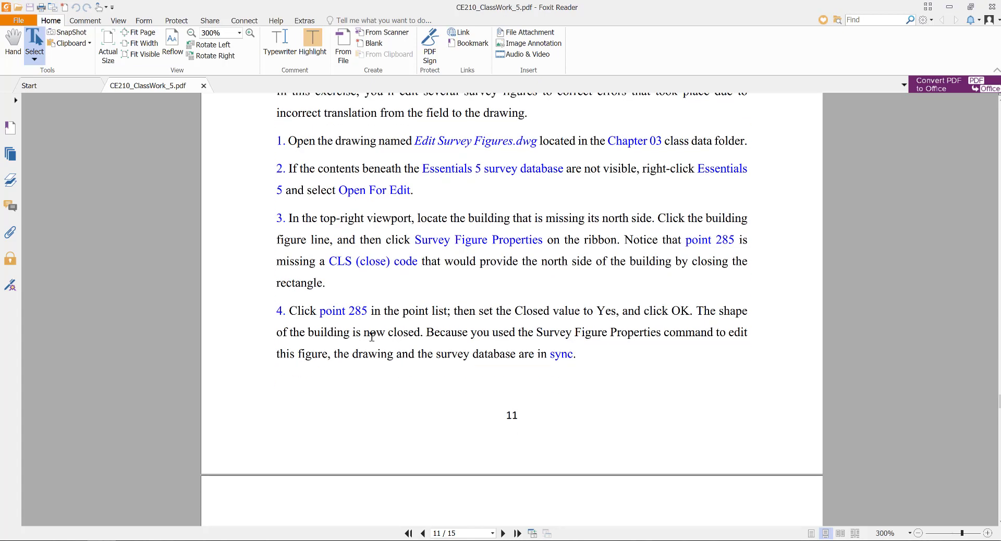
scroll(666, 342, down, 5)
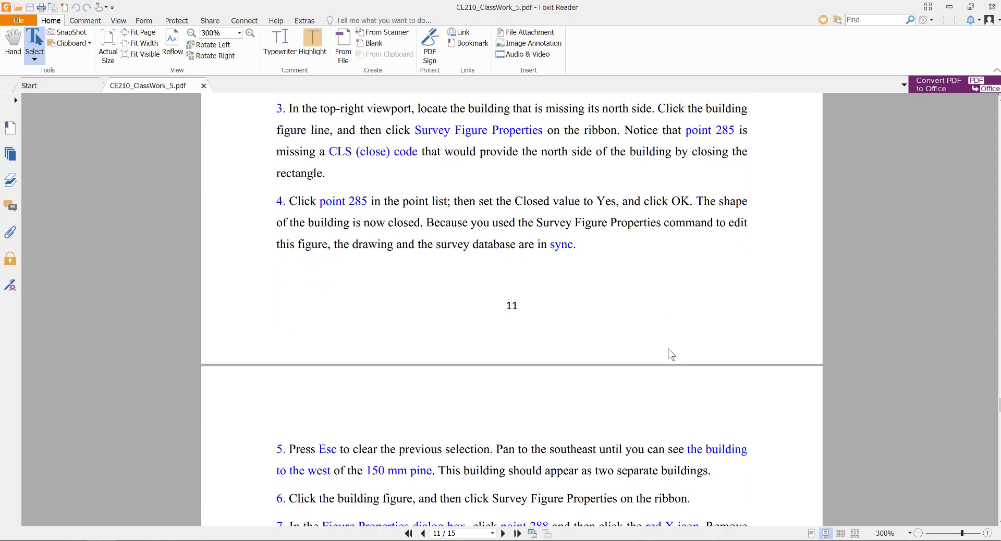
scroll(645, 346, down, 4)
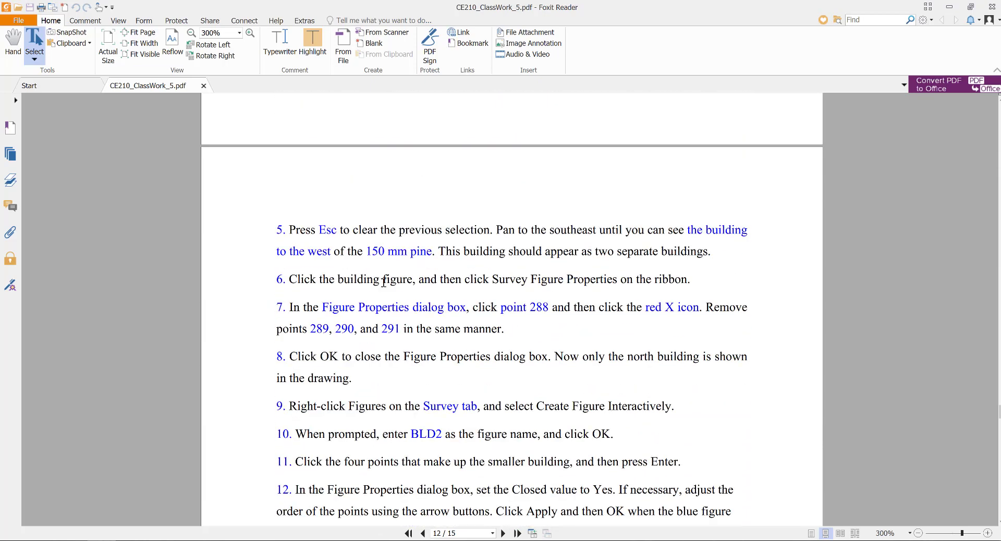
scroll(461, 330, down, 1)
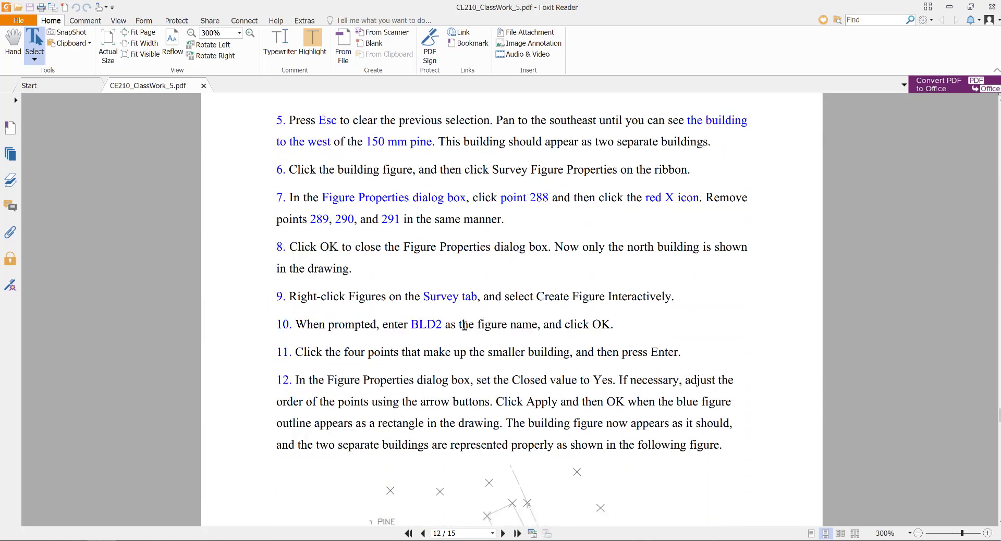
scroll(424, 347, down, 7)
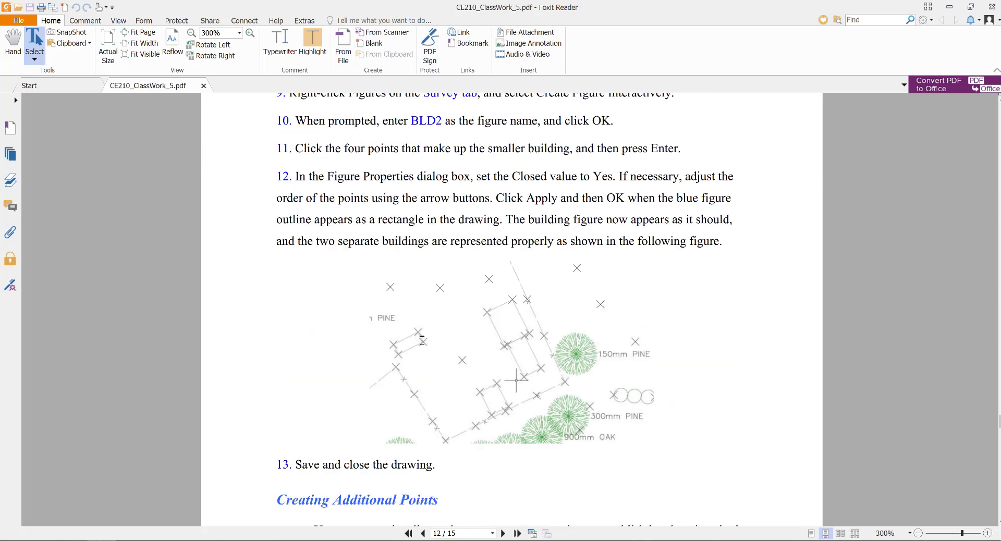
scroll(422, 338, down, 1)
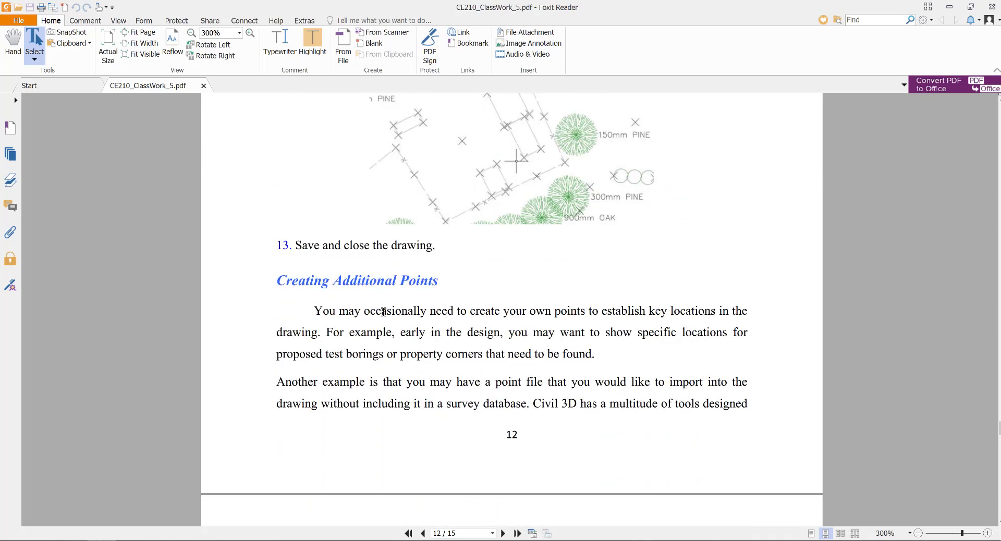
scroll(385, 312, down, 1)
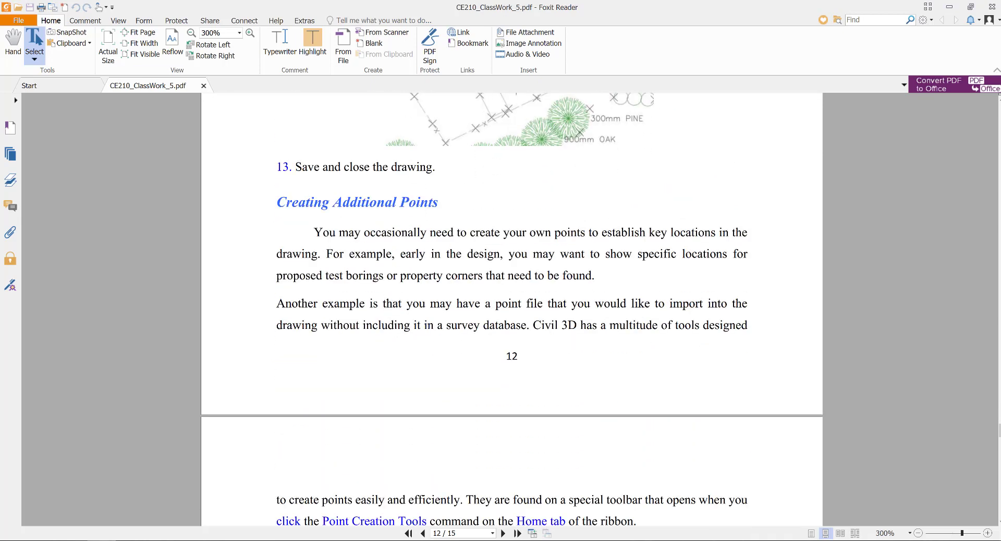
Switch back to AutoCAD Civil 3D and save the drawing Edit Survey Figures.dwg
key(alt+Tab)
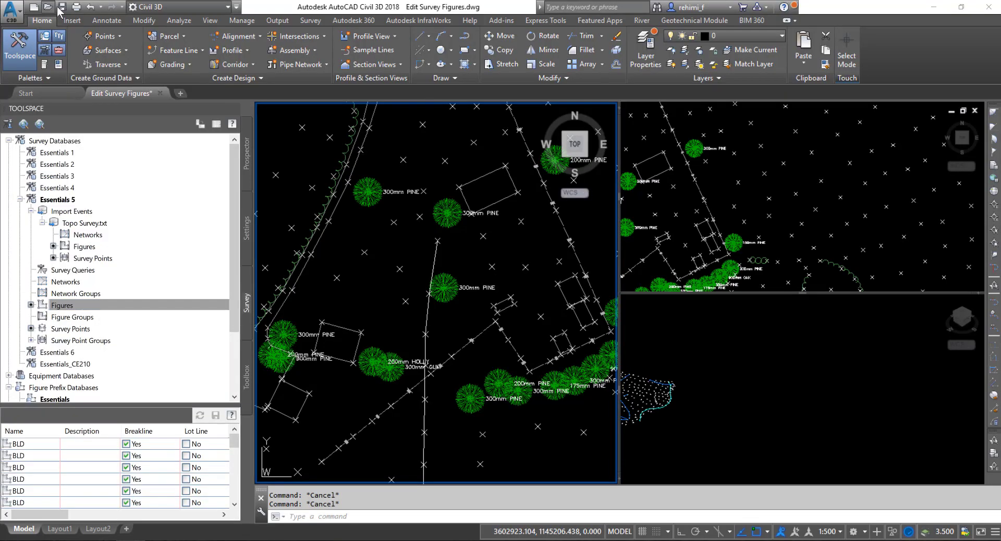
click(62, 7)
click(11, 14)
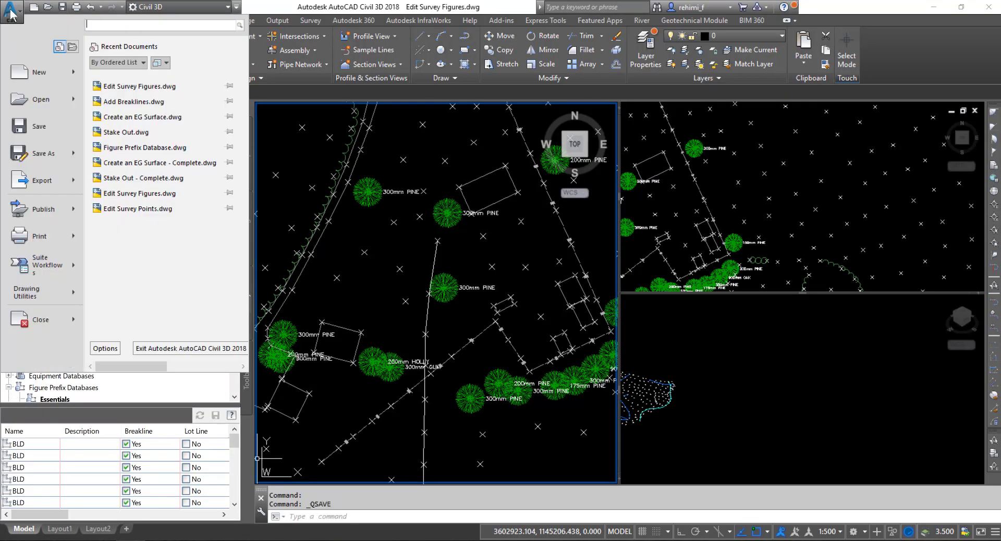
key(Escape)
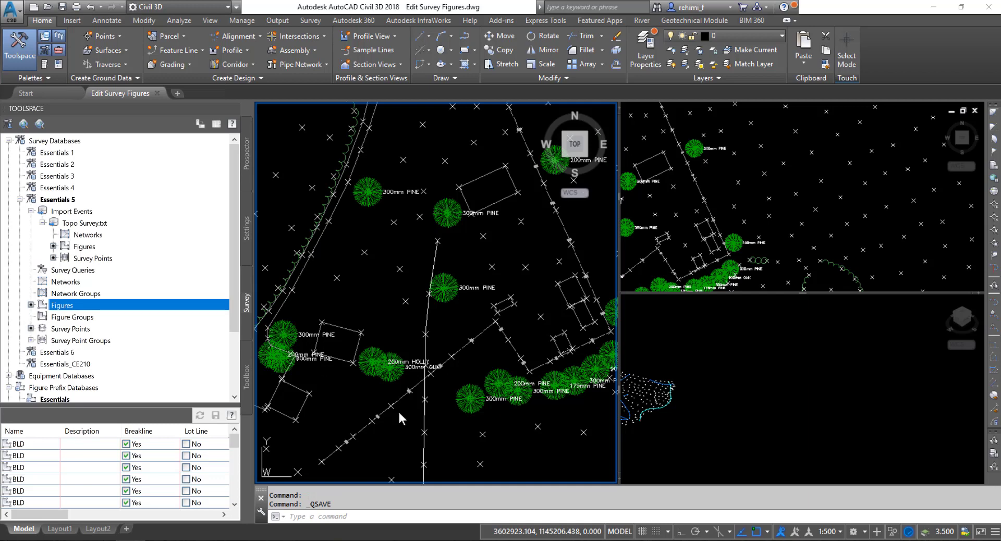